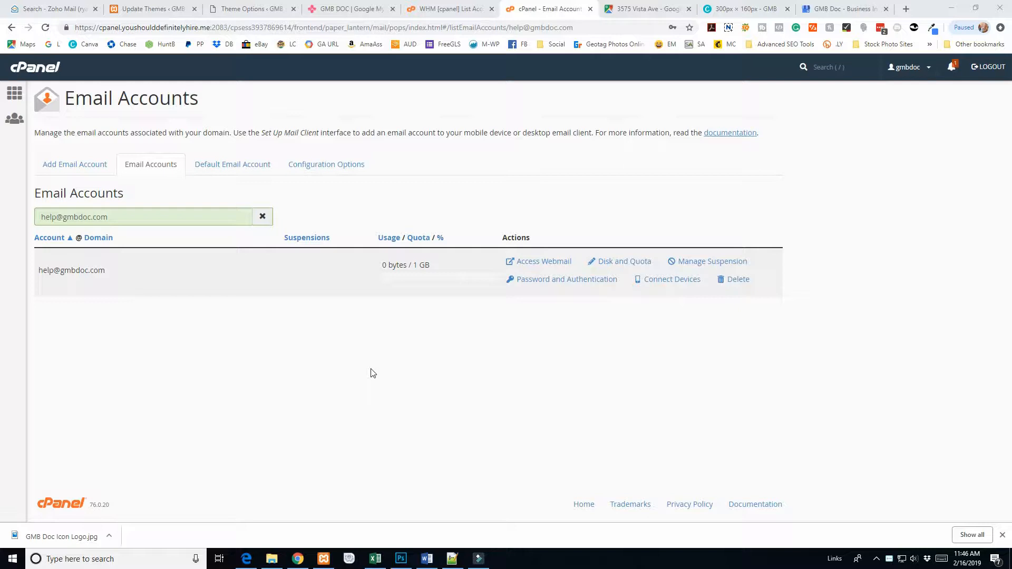
drag(60, 270, 114, 278)
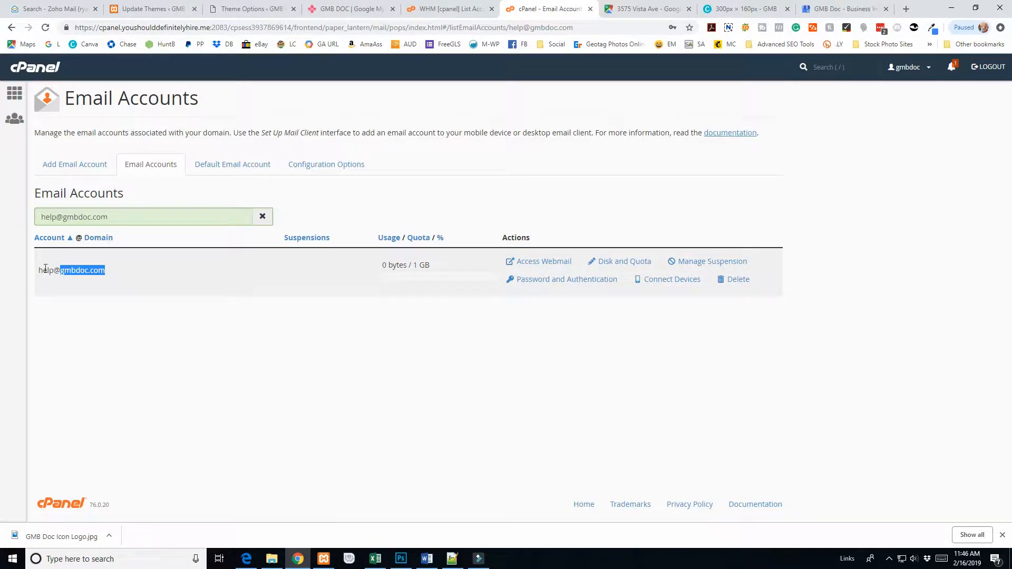
drag(39, 270, 109, 269)
click(40, 271)
click(545, 263)
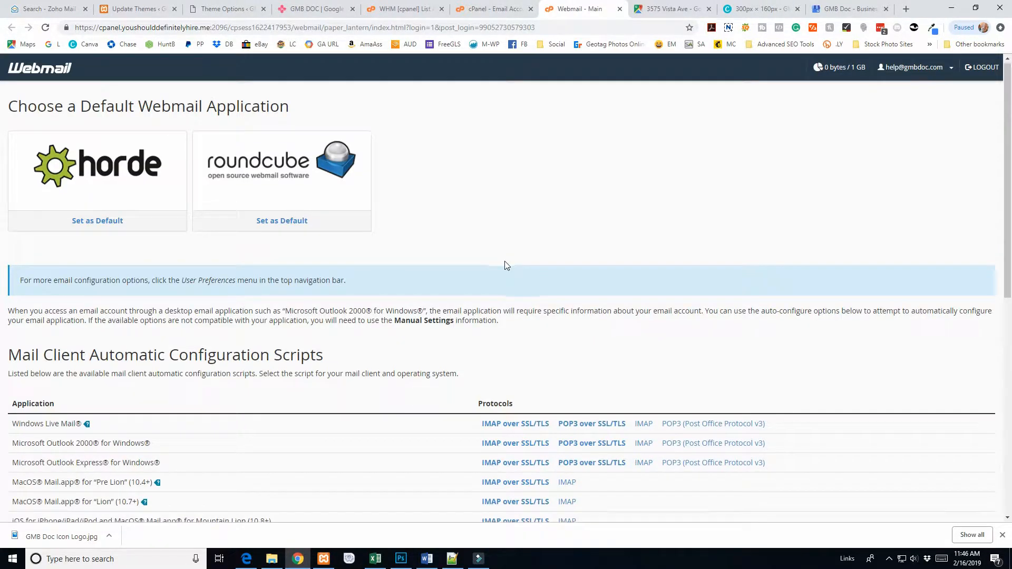
Step: Show the secure settings (IMAP 993, POP3 995, SMTP 465) beside the Gmail inbox
scroll(504, 265, down, 8)
scroll(504, 265, down, 1)
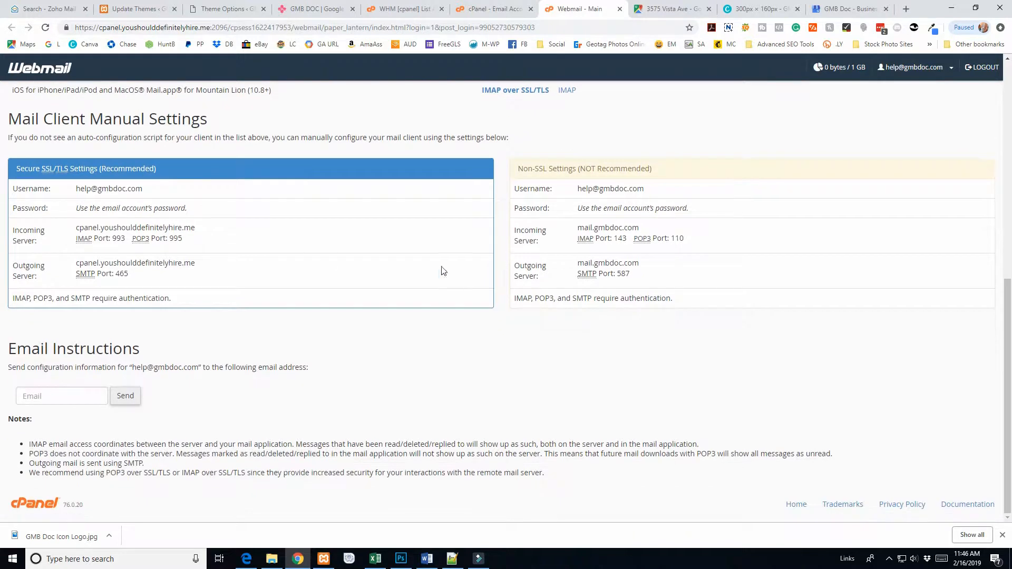
drag(20, 188, 200, 272)
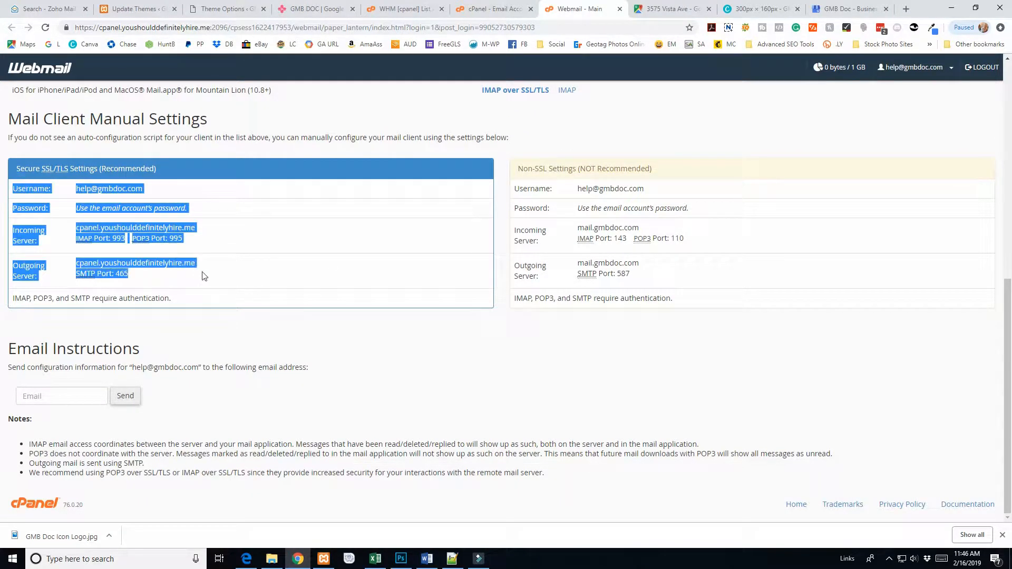
click(203, 272)
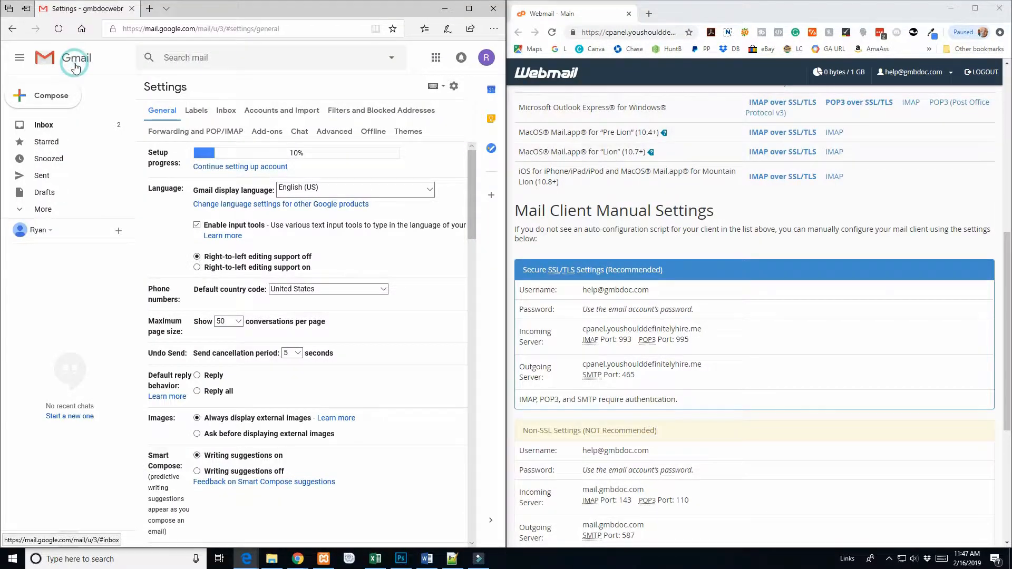
click(75, 67)
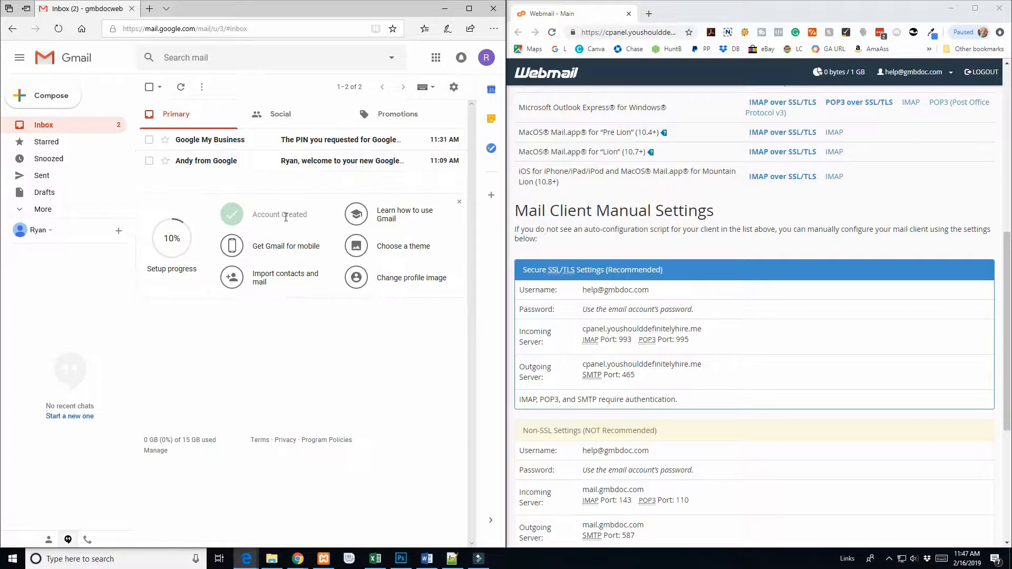
Step: Open Gmail's Accounts and Import settings and review the Send mail as and Check mail sections
click(454, 89)
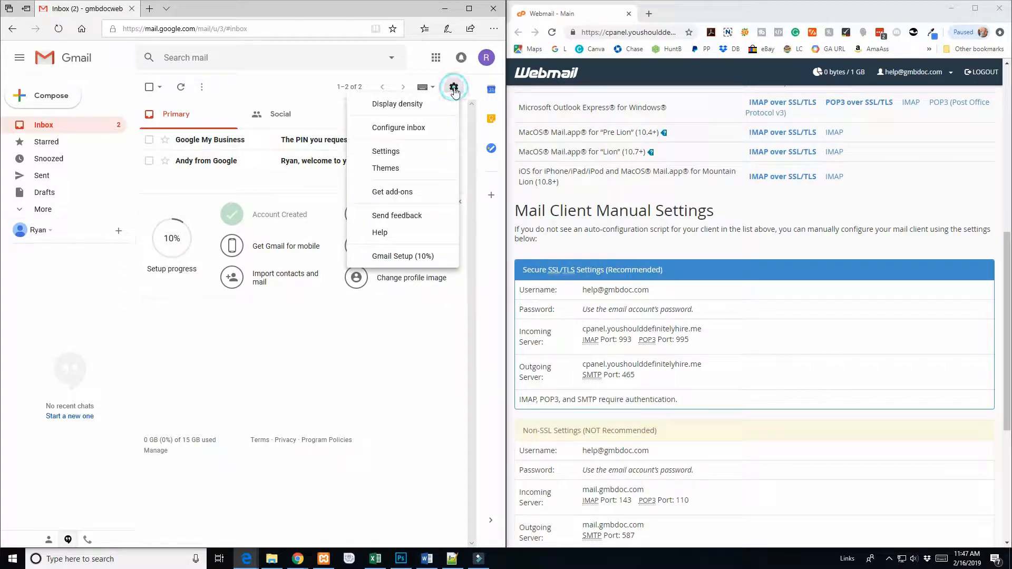
click(389, 153)
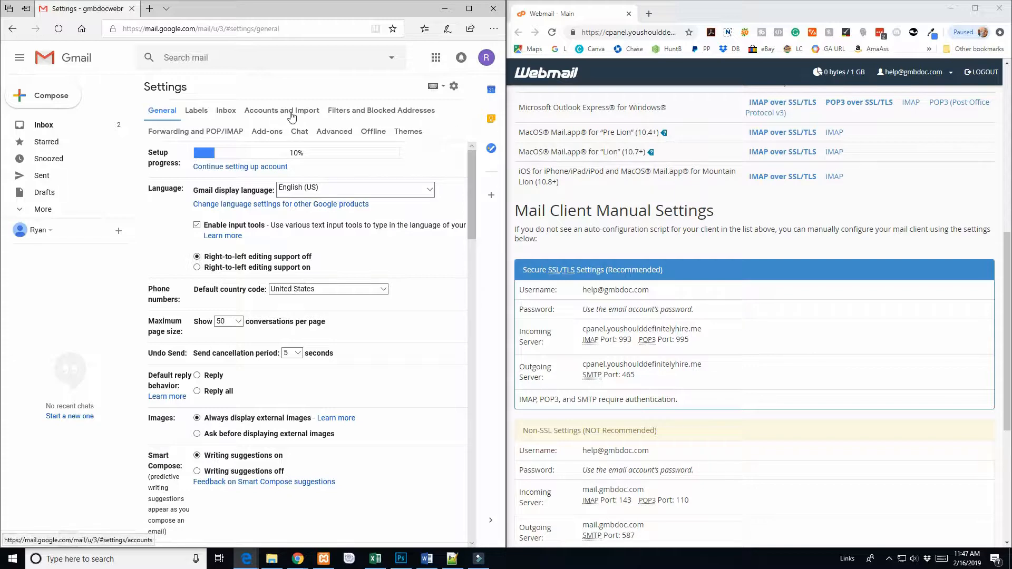
click(291, 115)
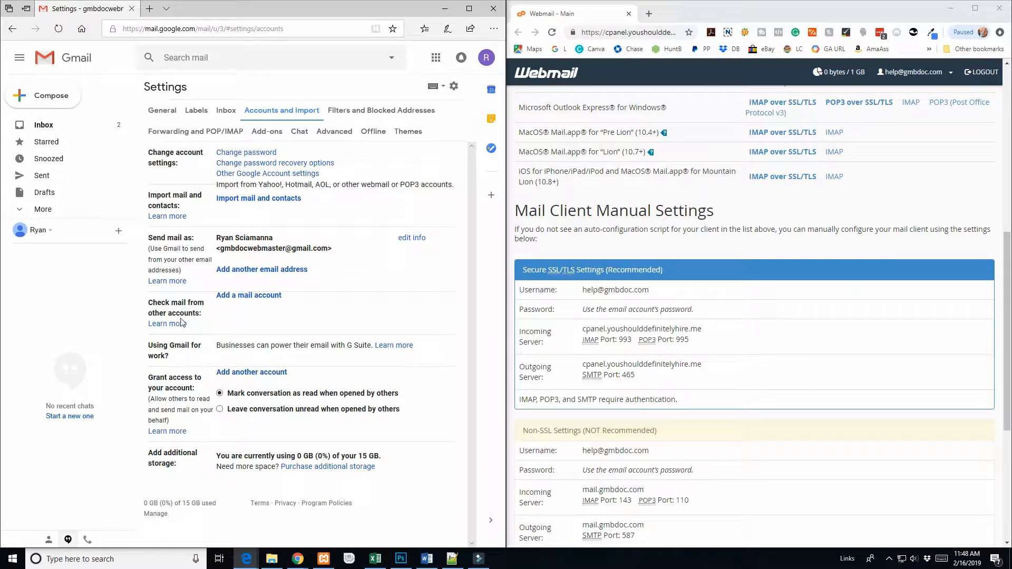
drag(152, 303, 213, 315)
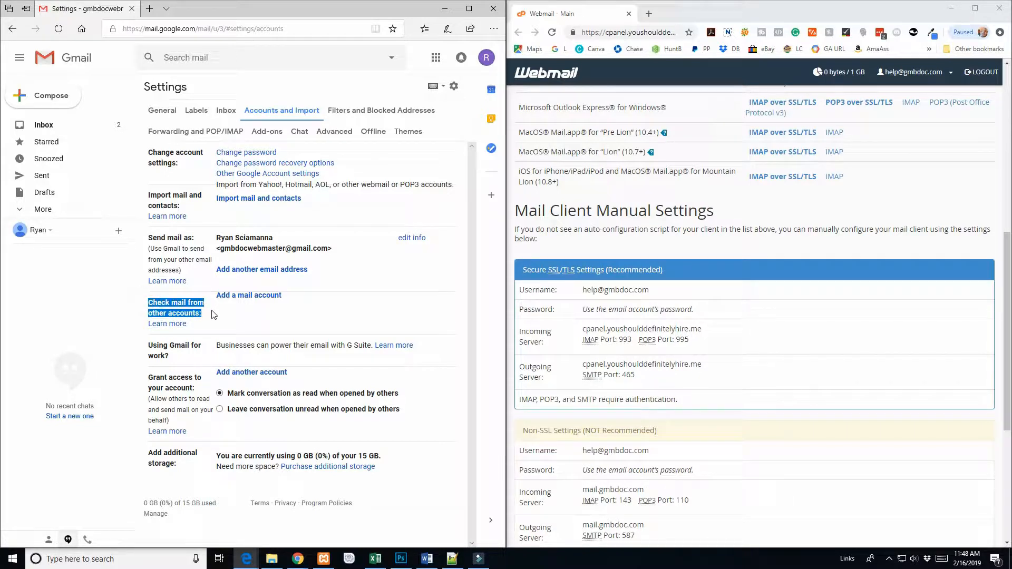
click(149, 303)
triple_click(149, 303)
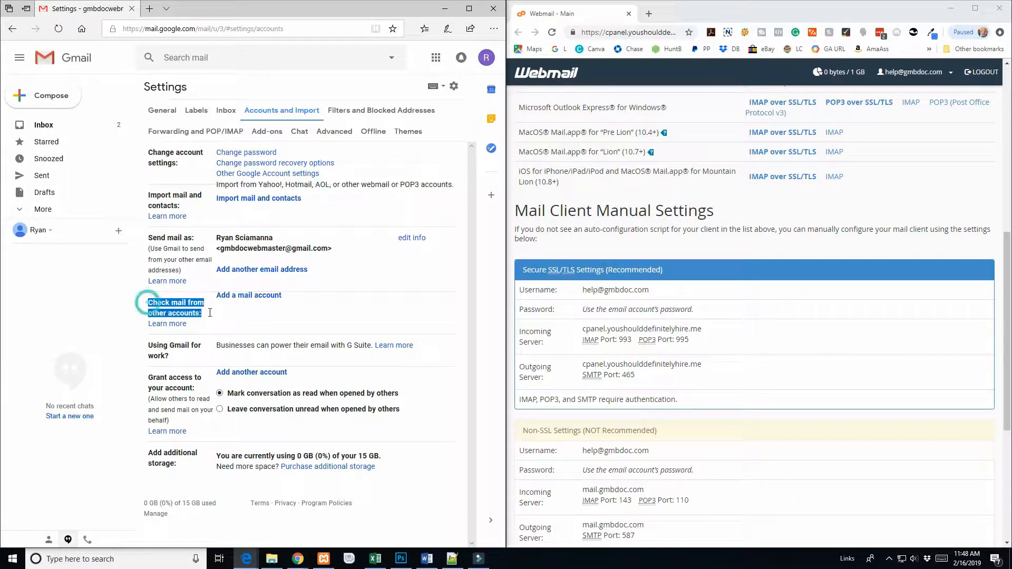
click(149, 240)
triple_click(149, 241)
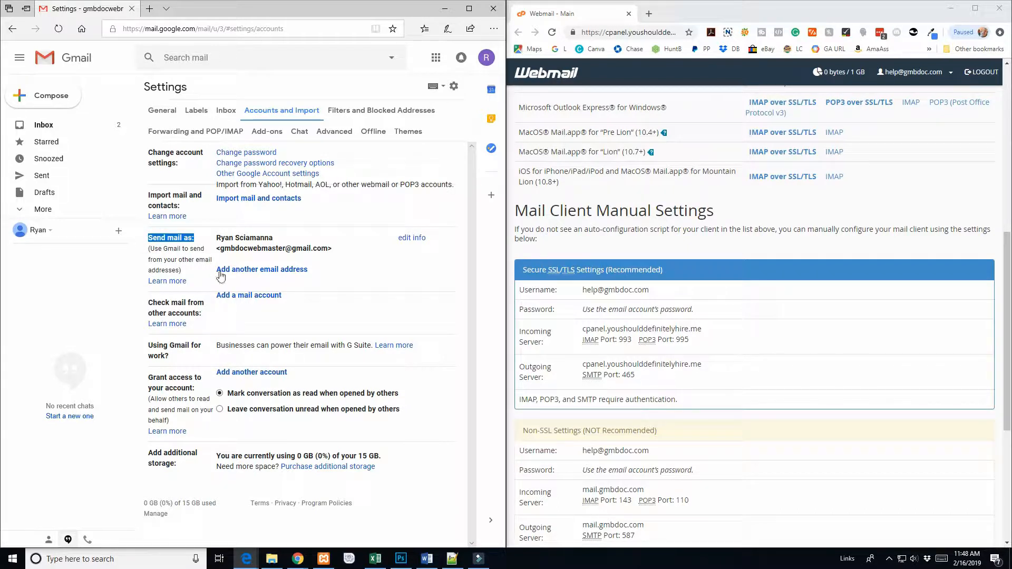
drag(222, 251, 333, 248)
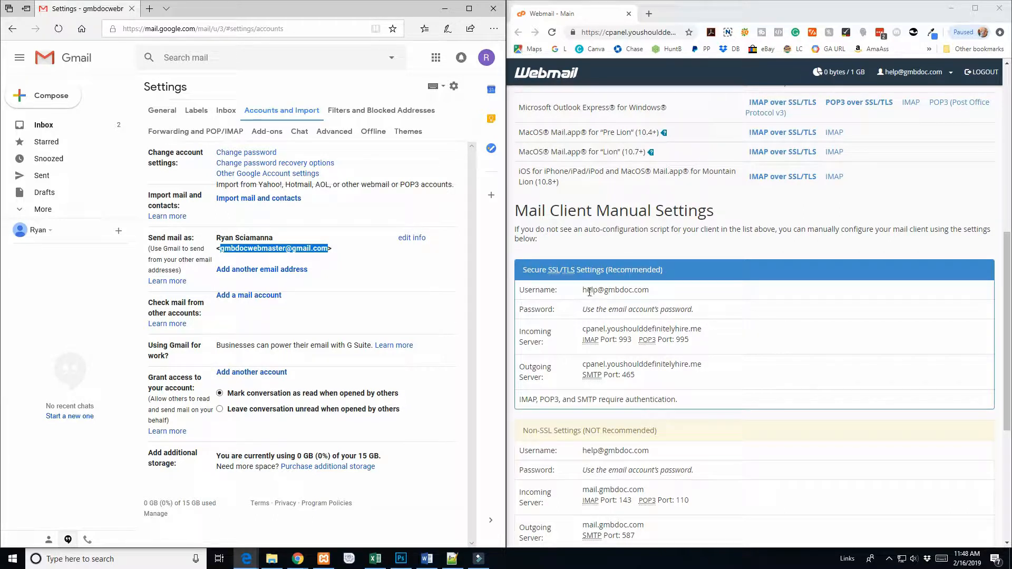
Step: Compare the webmail username with Gmail's current sending address, then start adding a mail account
drag(583, 291, 600, 291)
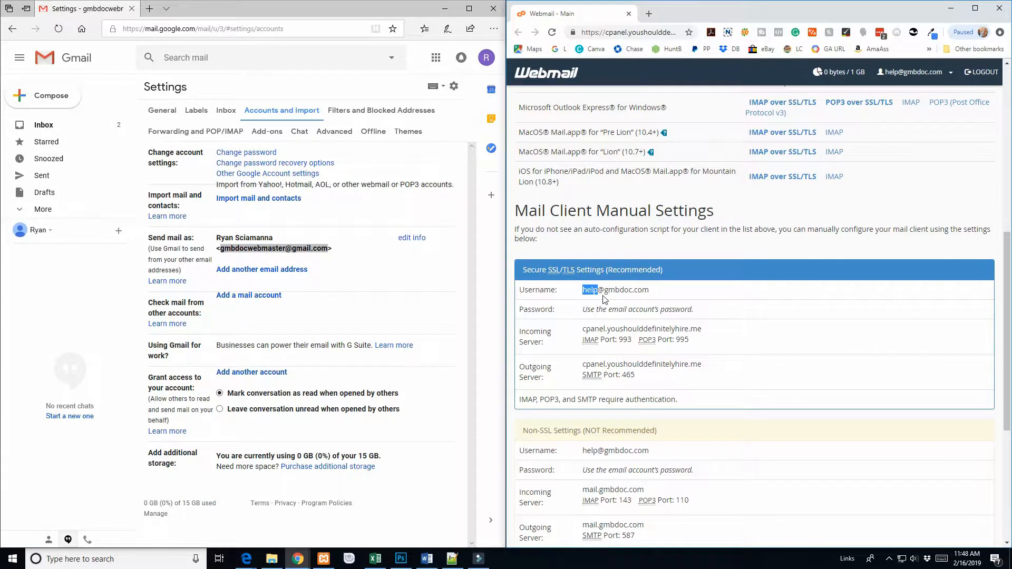
click(604, 294)
drag(583, 291, 650, 290)
click(225, 252)
drag(223, 250, 336, 249)
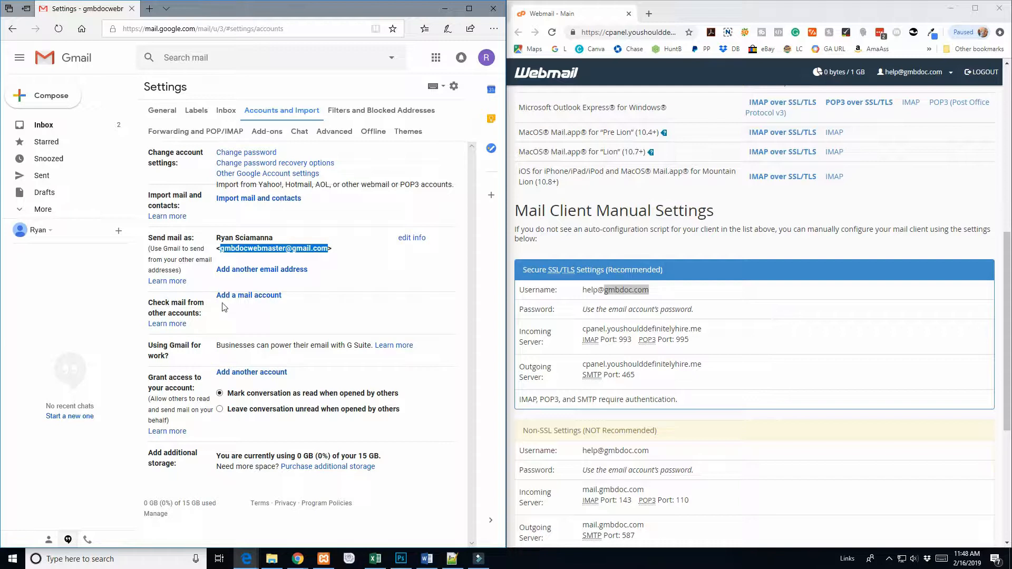
click(258, 298)
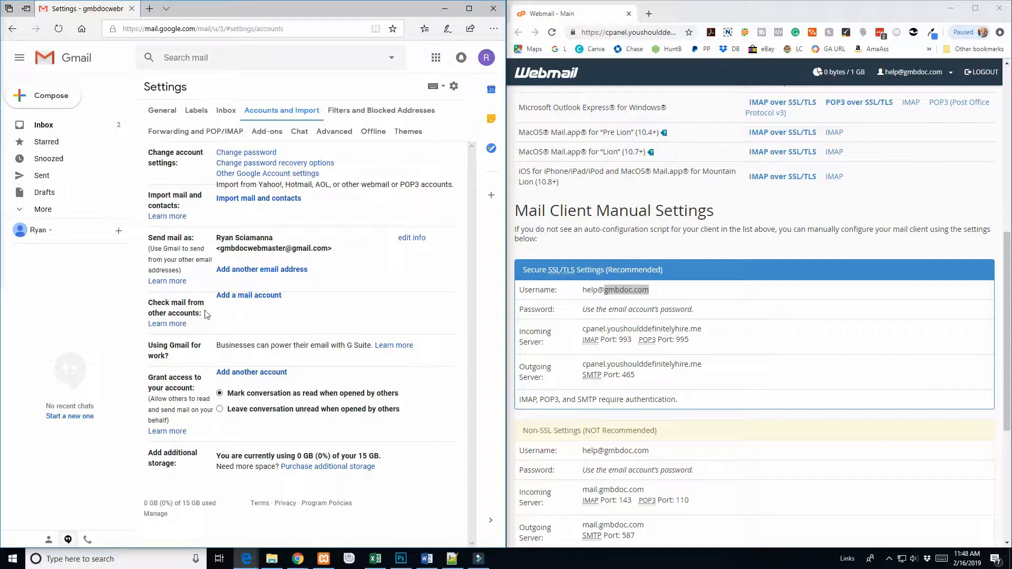
drag(381, 141, 308, 92)
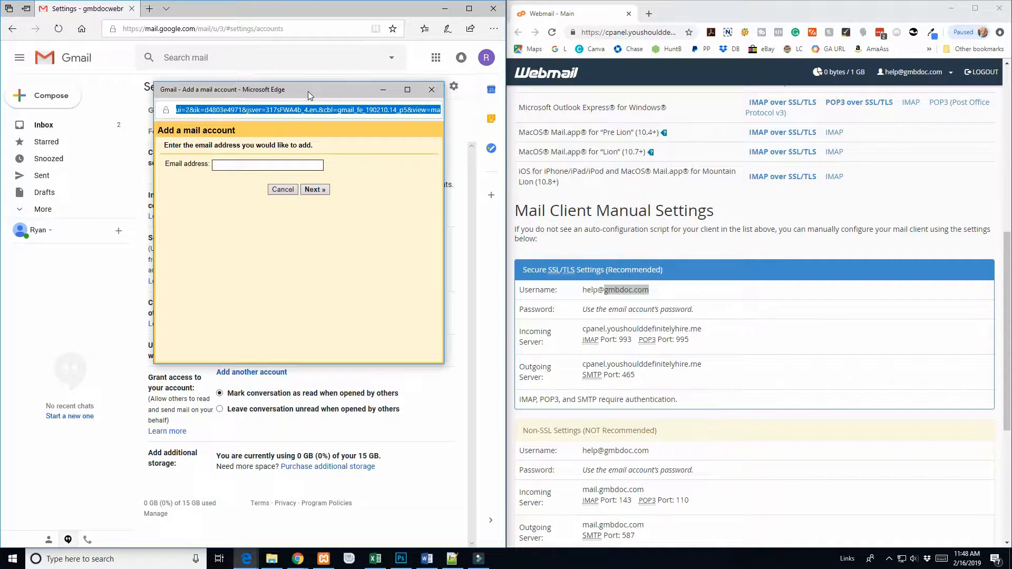
click(258, 164)
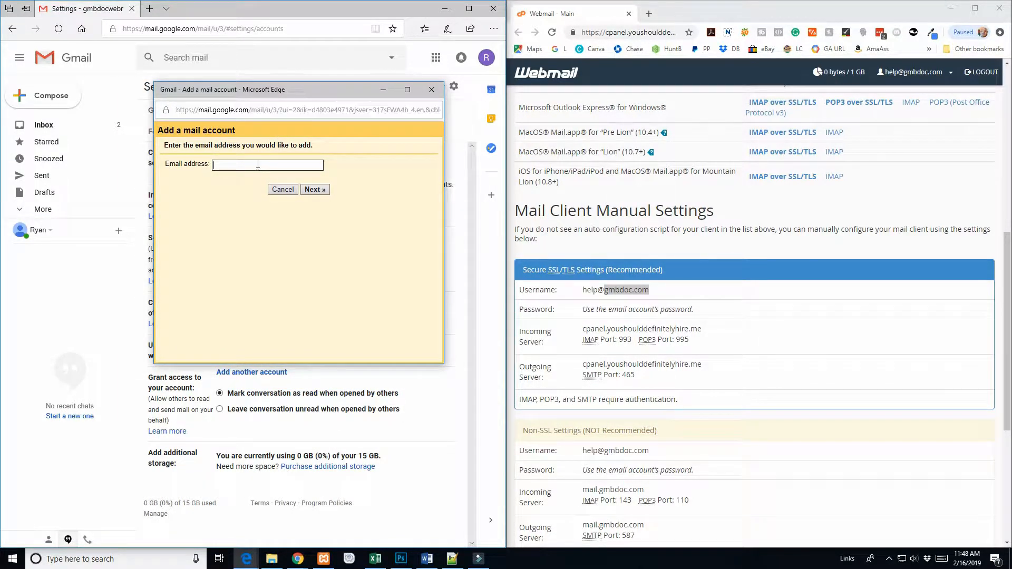
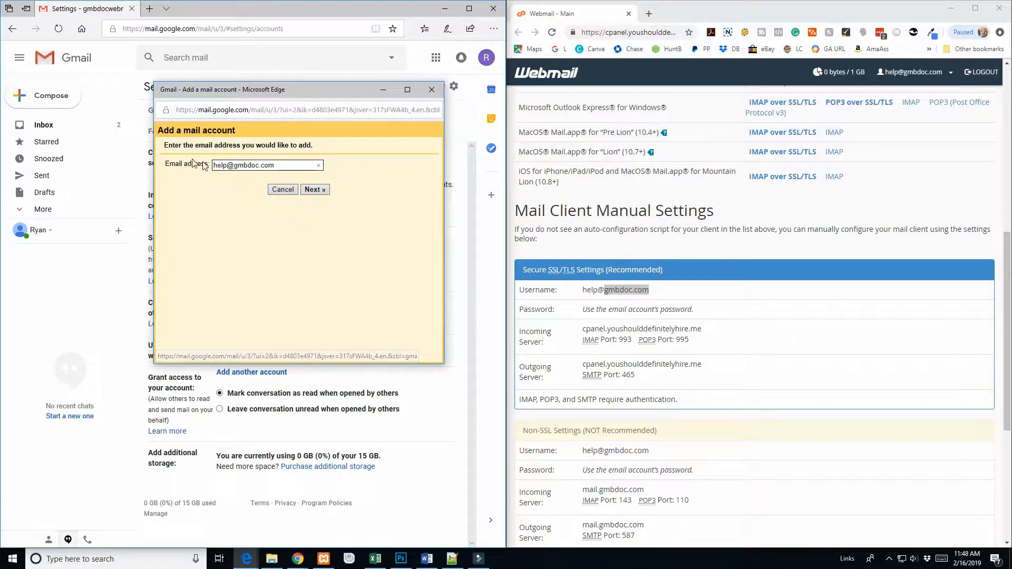
drag(581, 290, 647, 300)
key(ctrl+c)
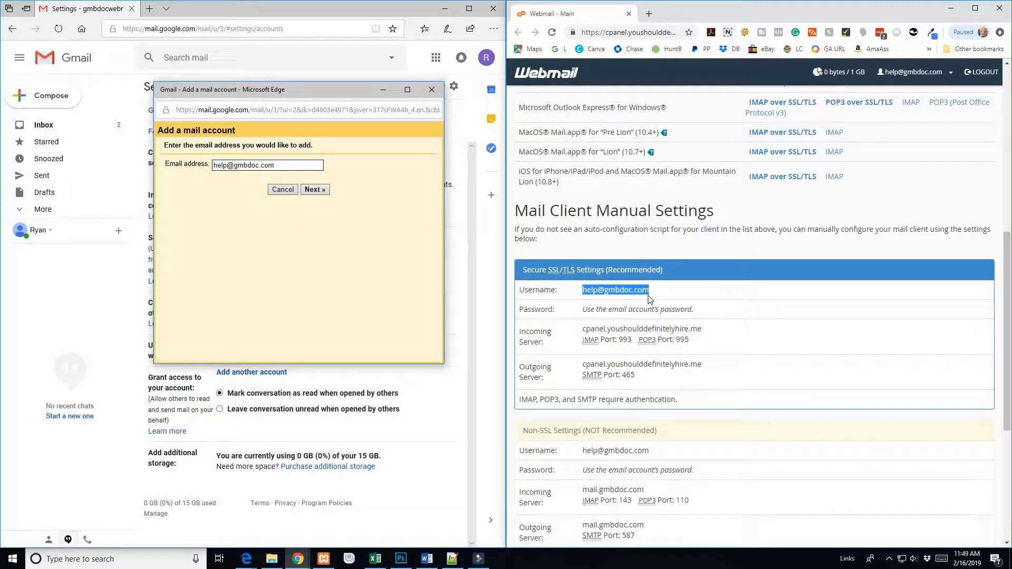
click(319, 190)
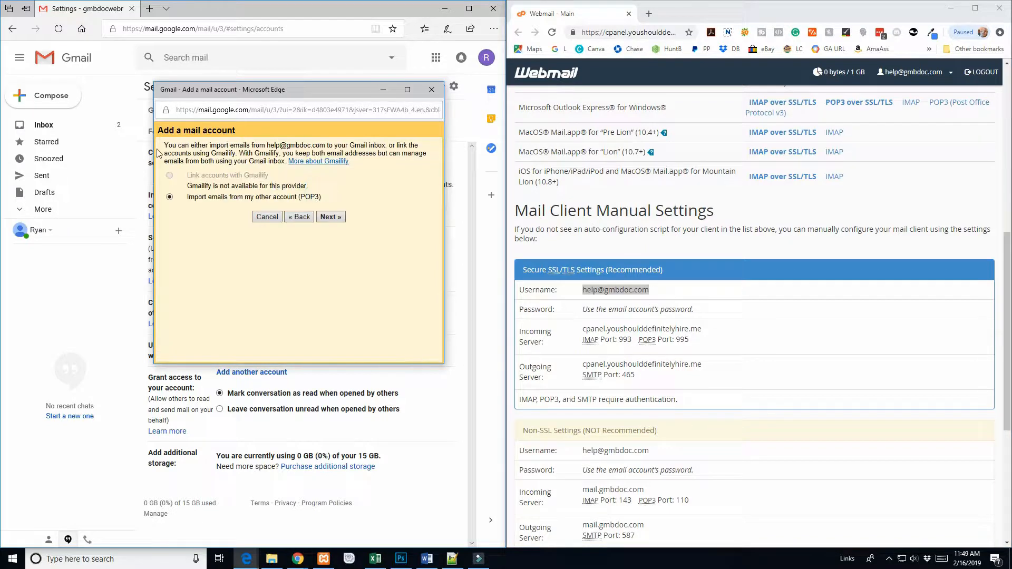
click(330, 219)
double_click(246, 176)
key(ctrl+v)
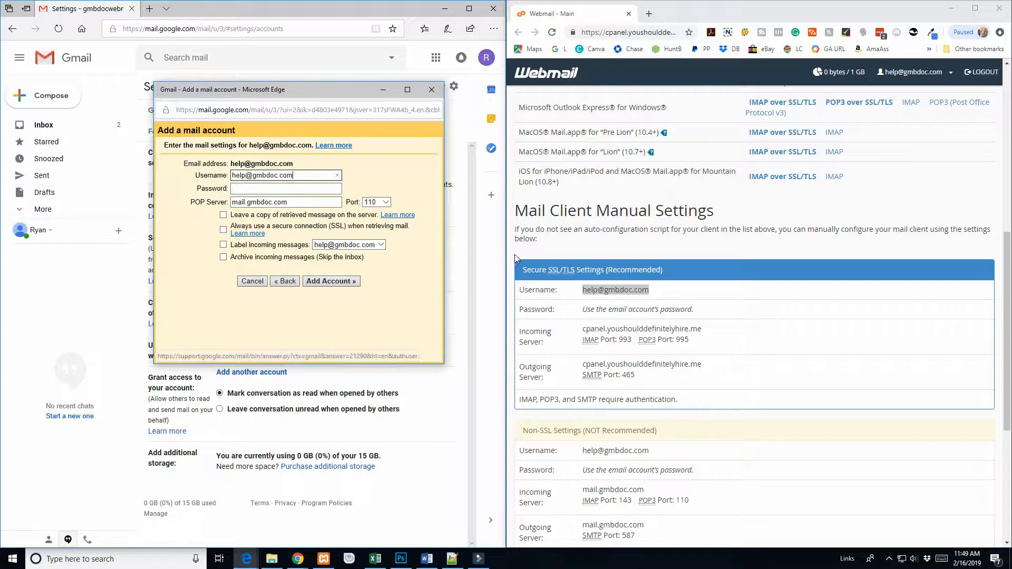
Step: Paste the account password and set the POP server to cpanel.youshoulddefinitelyhire.me
click(468, 336)
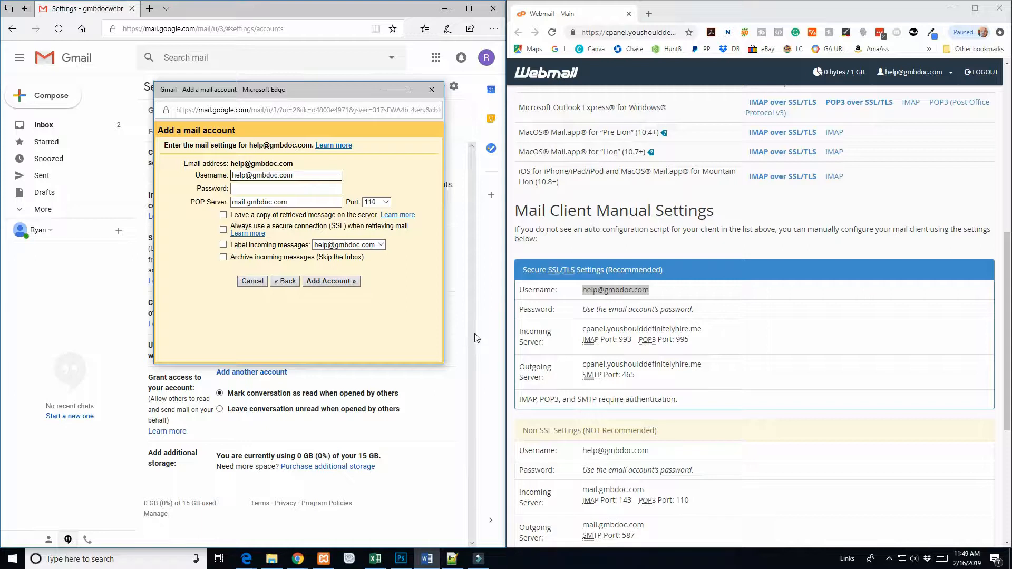
click(249, 189)
key(ctrl+v)
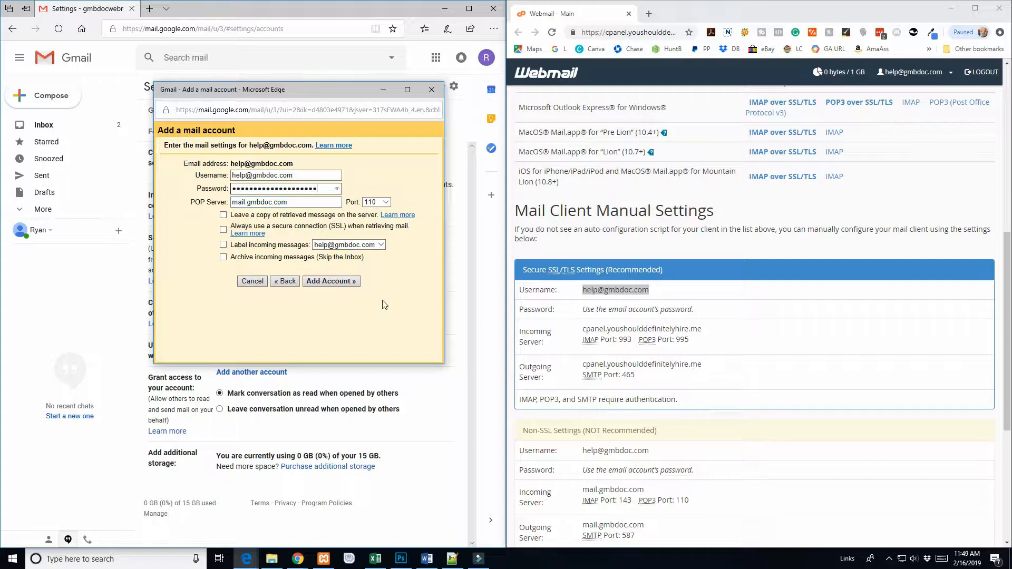
click(609, 366)
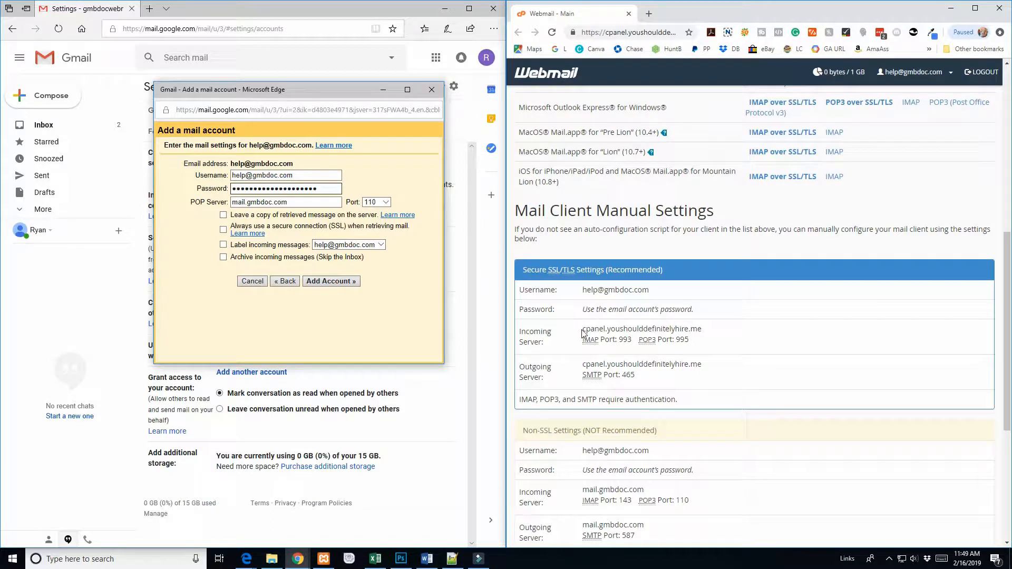
drag(586, 328, 680, 328)
drag(582, 329, 706, 336)
key(ctrl+c)
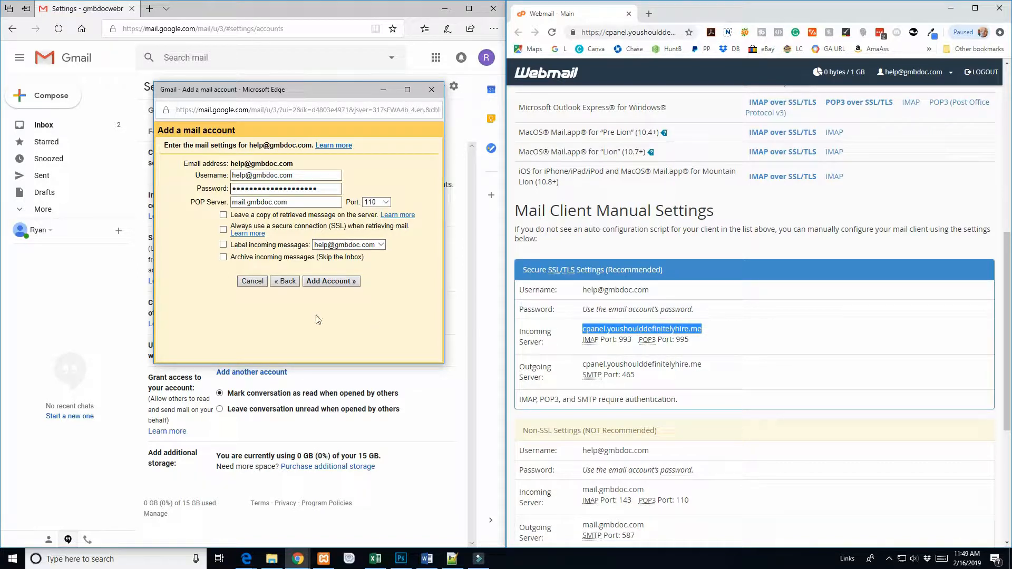
triple_click(308, 202)
key(ctrl+v)
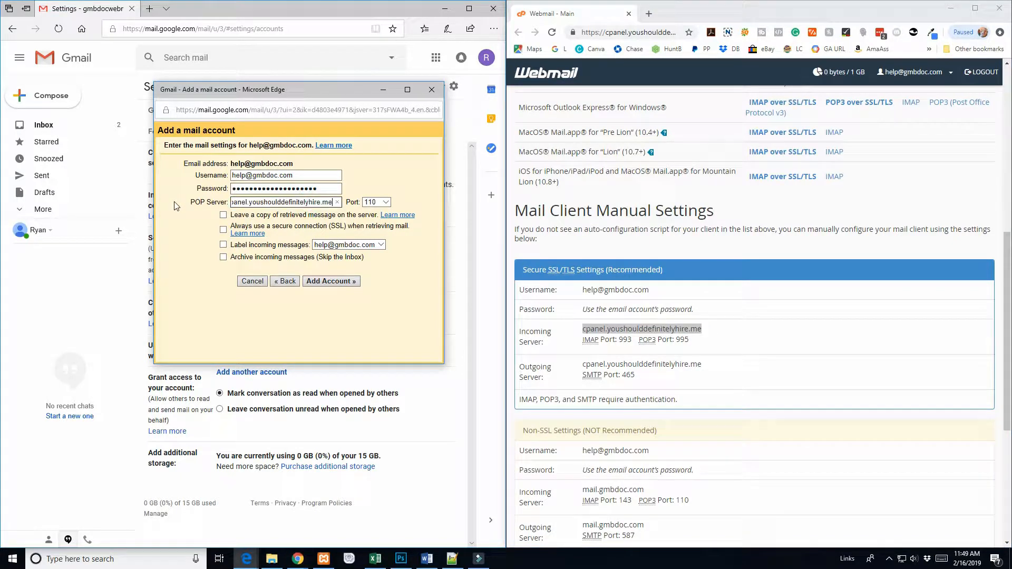
Step: Set POP port 995, always use SSL, label incoming messages, and add the account
double_click(680, 340)
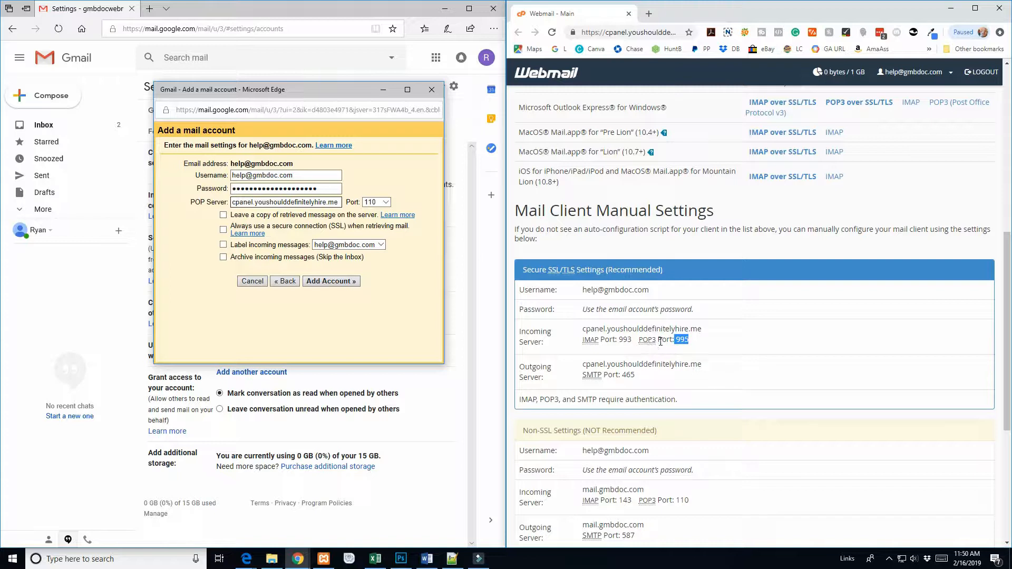
click(387, 202)
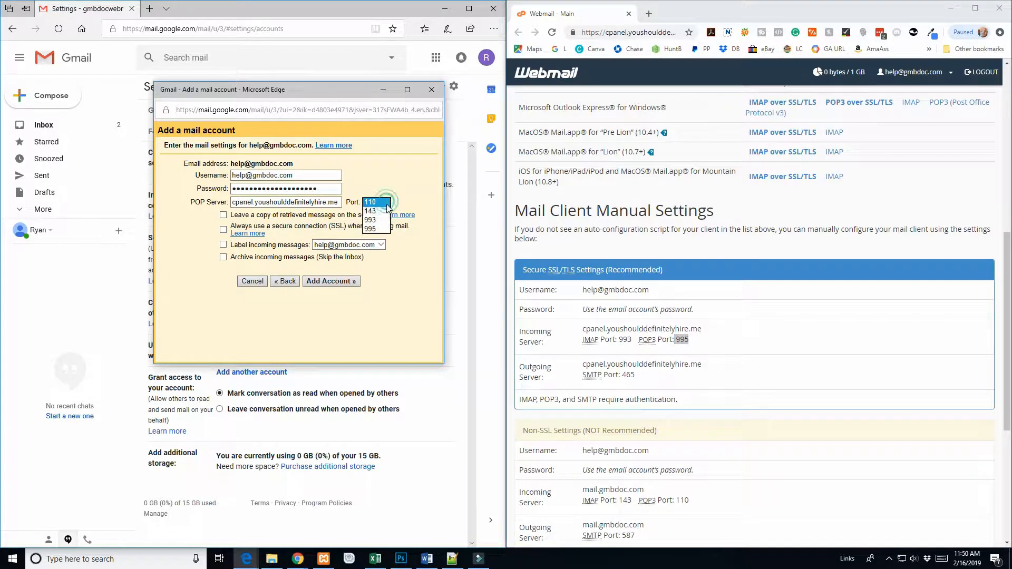
click(379, 228)
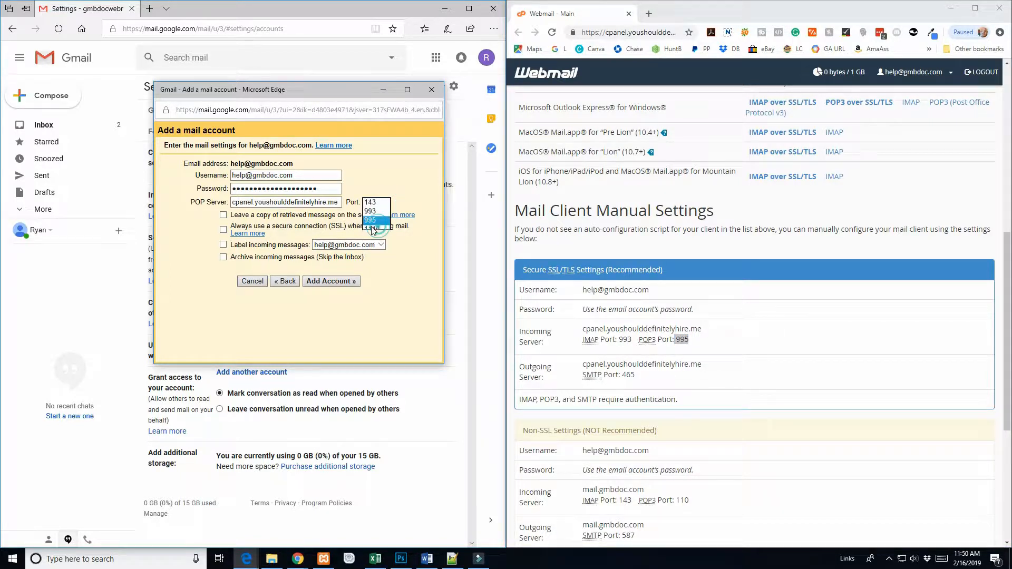
click(223, 221)
click(222, 218)
click(223, 230)
click(223, 245)
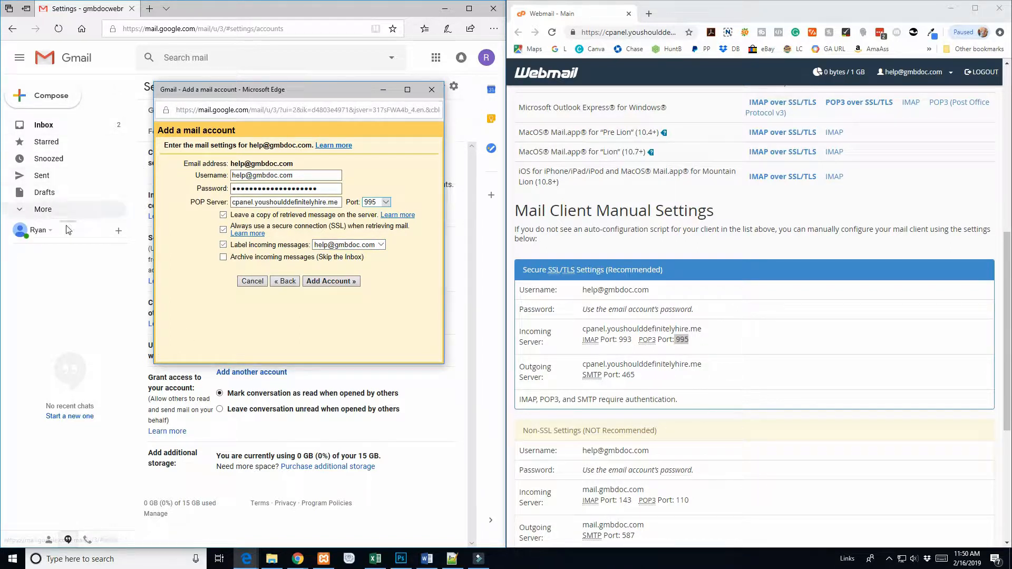
drag(230, 162, 290, 168)
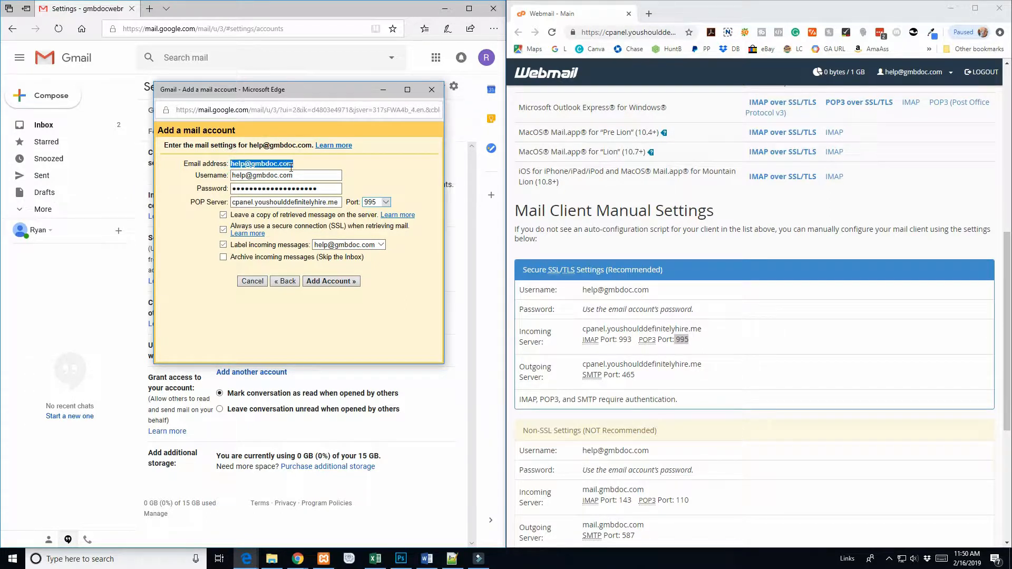
click(331, 284)
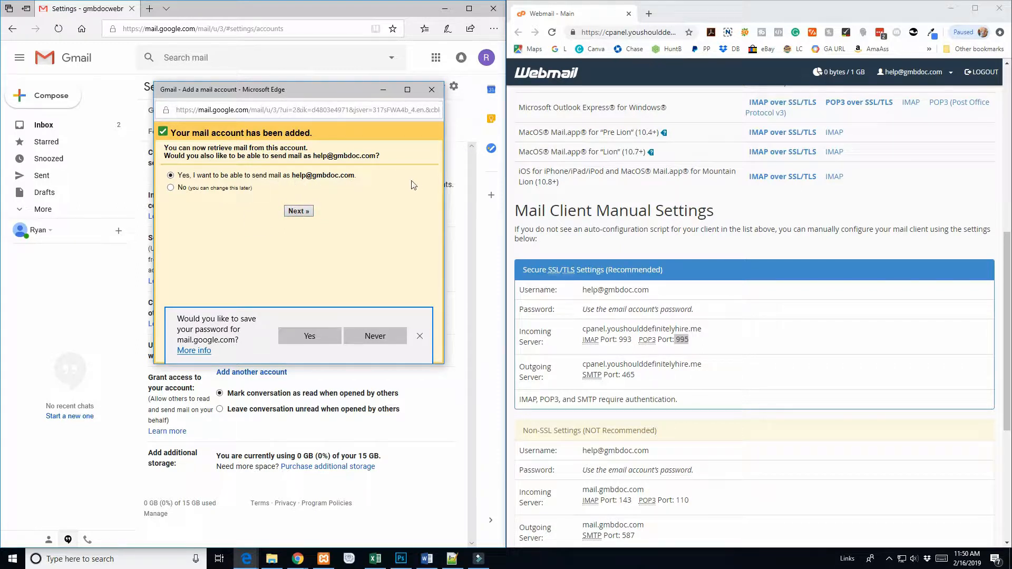
Step: Set up sending as this address with sender name 'Webmaster @ GMB Doc'
click(302, 213)
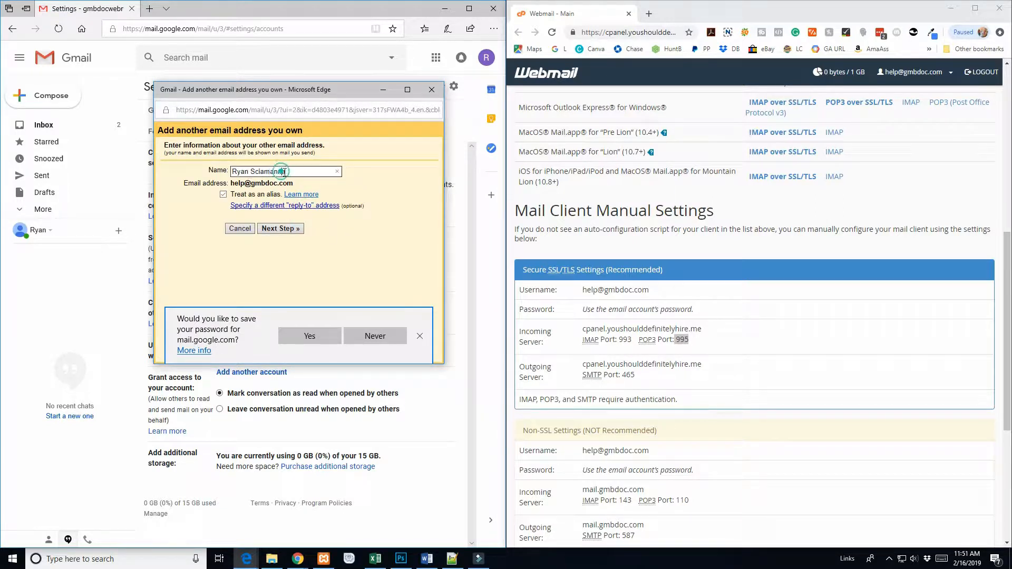
drag(284, 172, 186, 171)
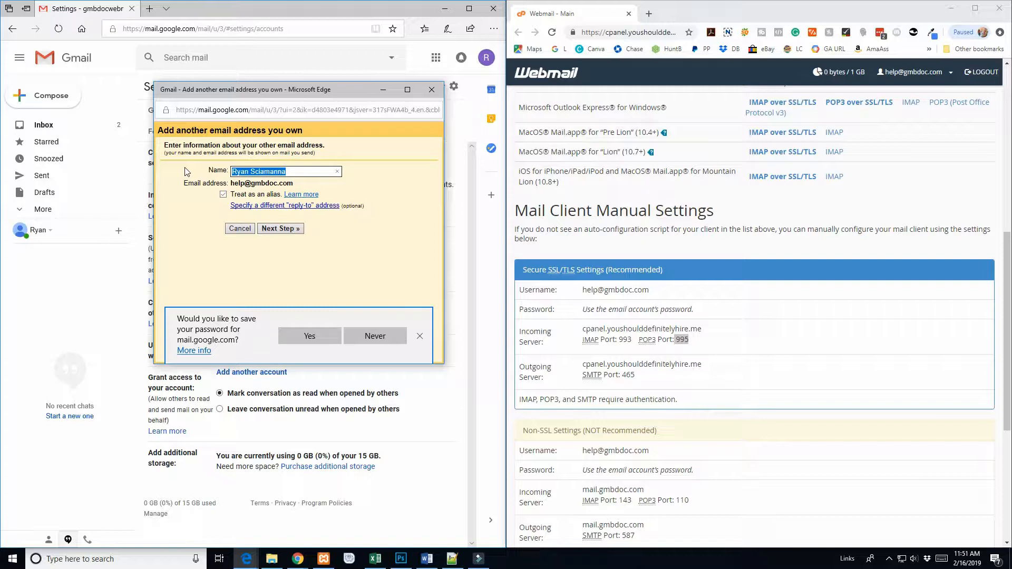
text(Webmaster @ GMB Doc)
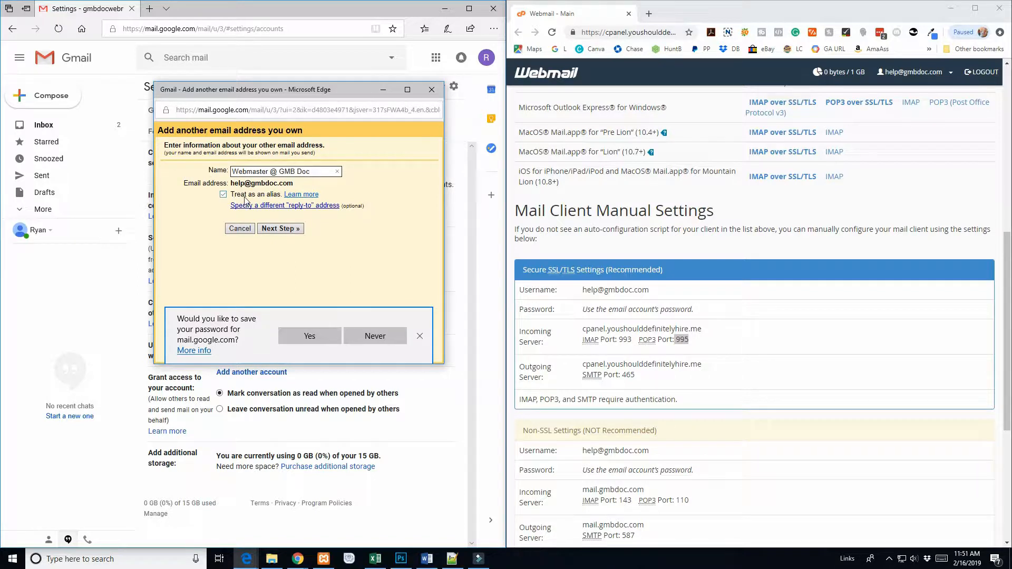
click(292, 231)
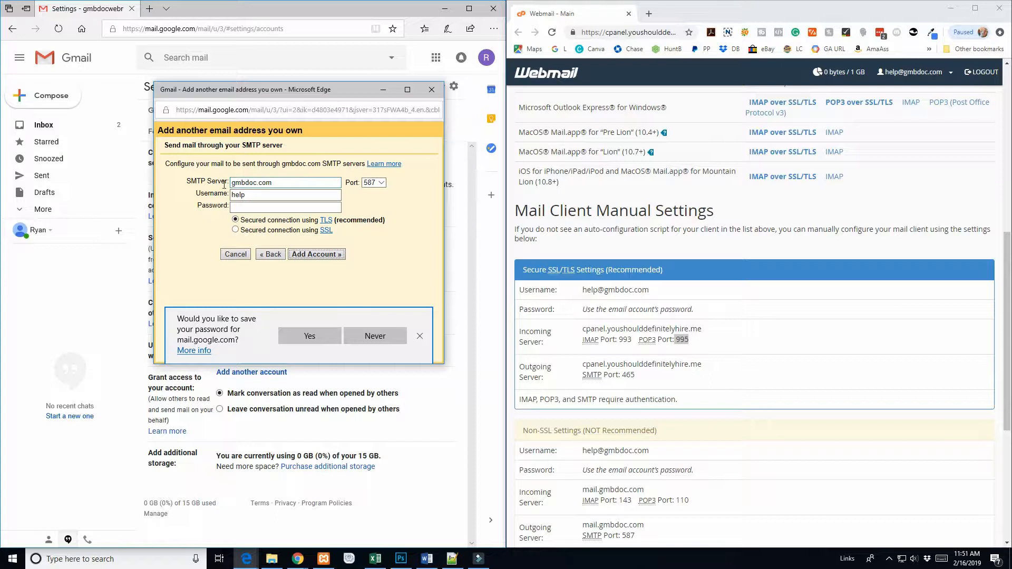
Step: Set the SMTP server to cpanel.youshoulddefinitelyhire.me on port 465
click(561, 375)
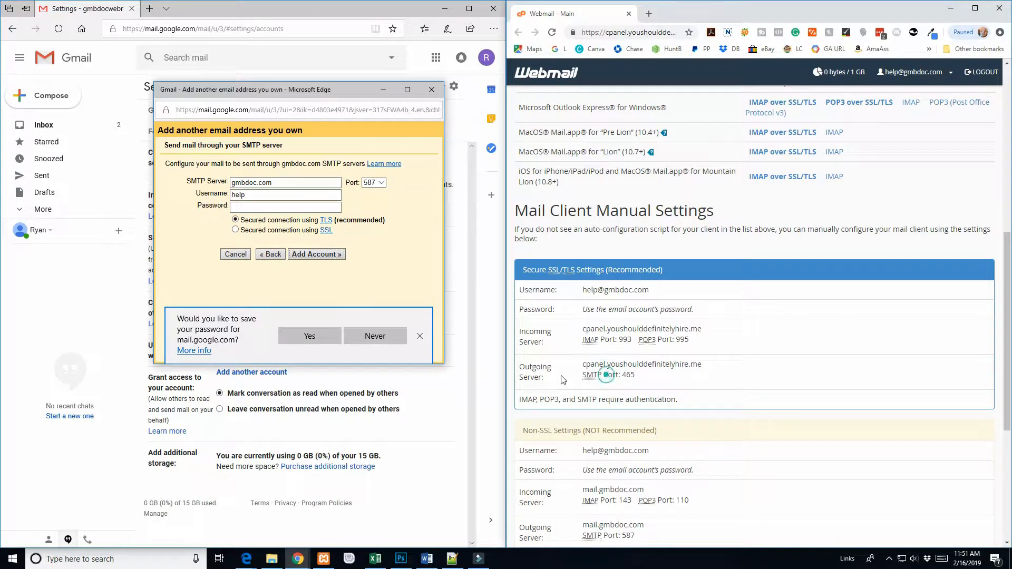
drag(551, 367, 519, 366)
click(596, 364)
drag(582, 364, 705, 364)
key(ctrl+c)
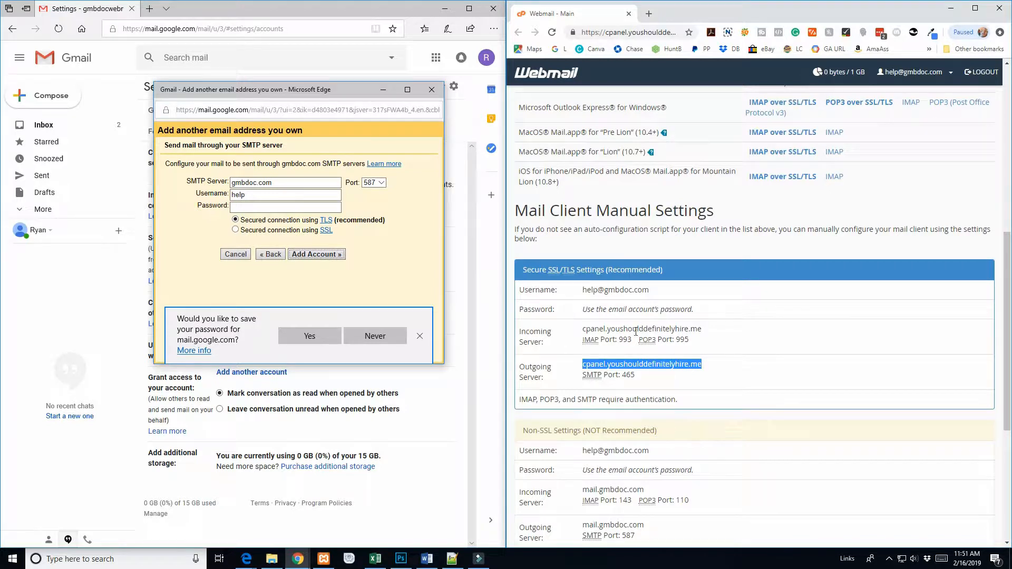
click(288, 181)
key(ctrl+a)
key(ctrl+v)
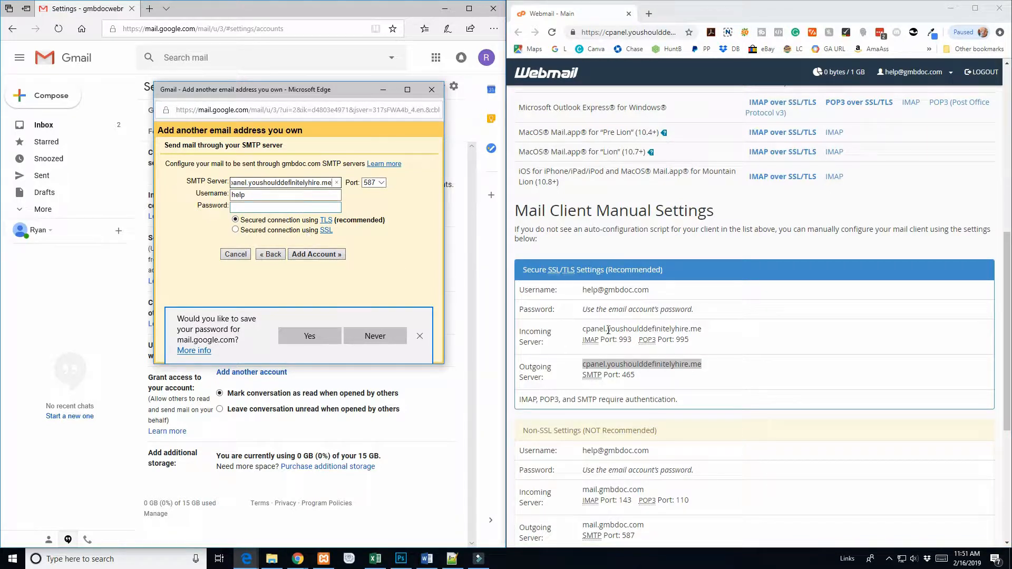
double_click(629, 375)
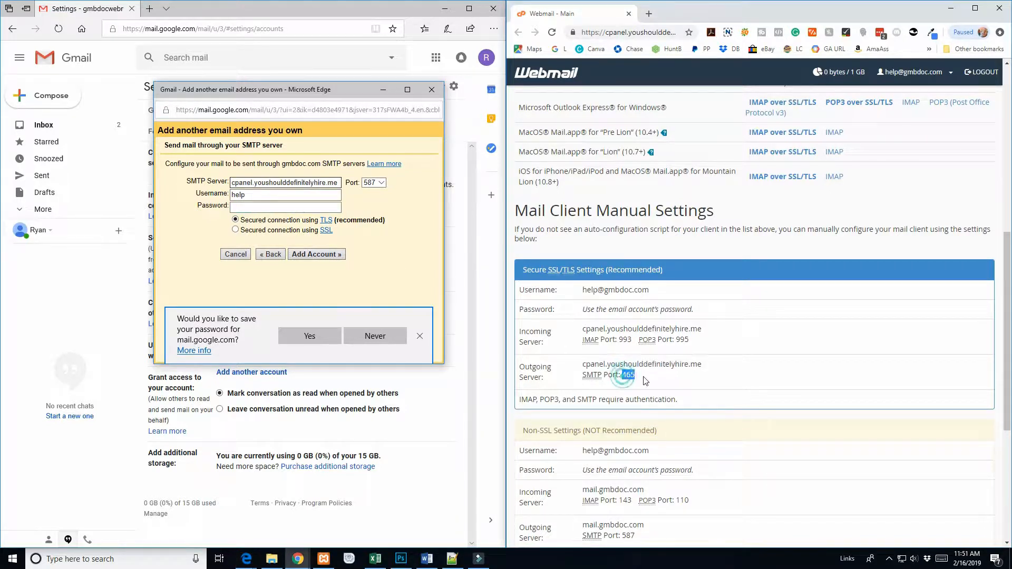
click(375, 183)
click(372, 174)
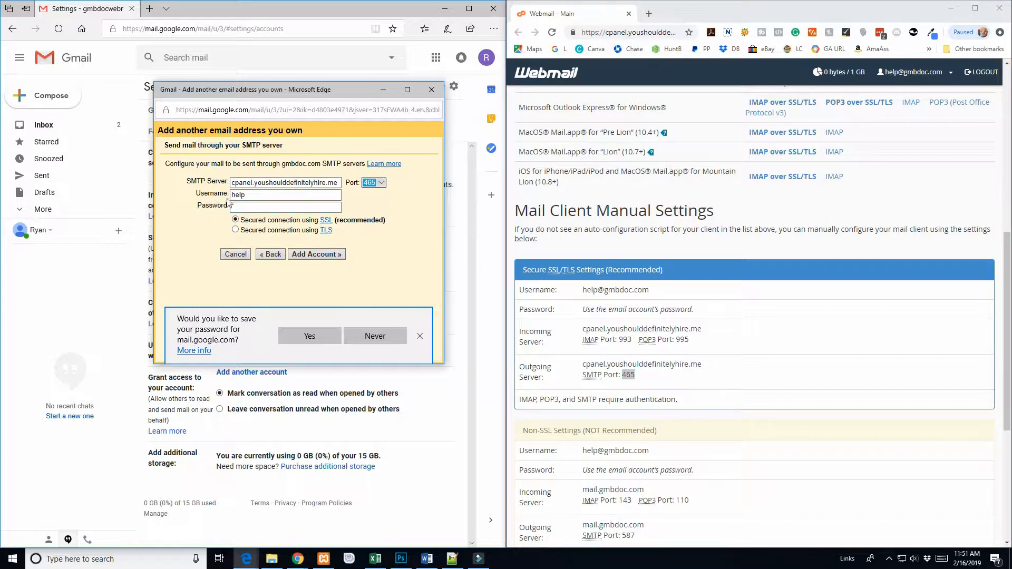
Step: Use the full address as SMTP username, paste the password, and add the server
drag(584, 290, 645, 292)
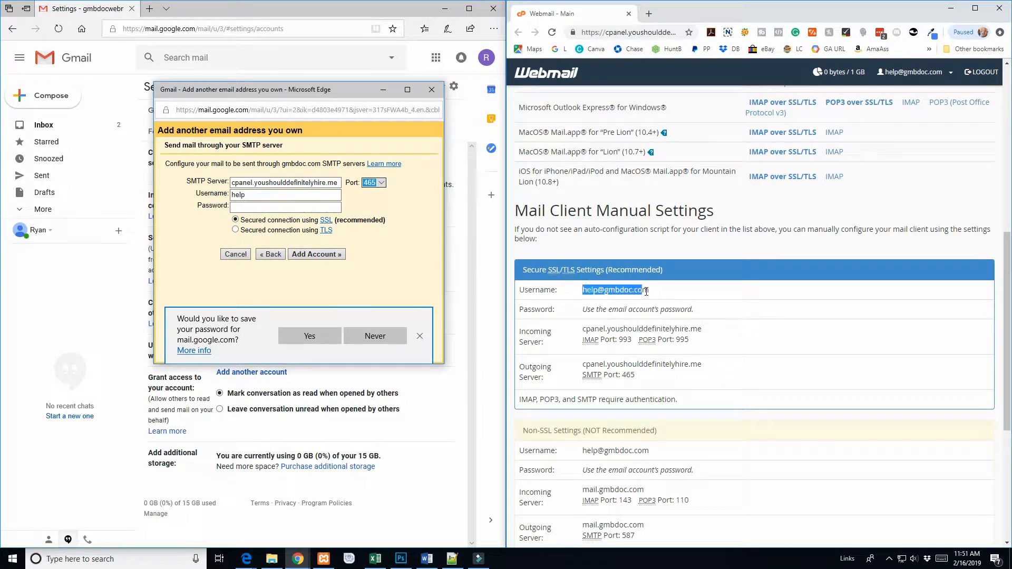
double_click(266, 197)
key(ctrl+v)
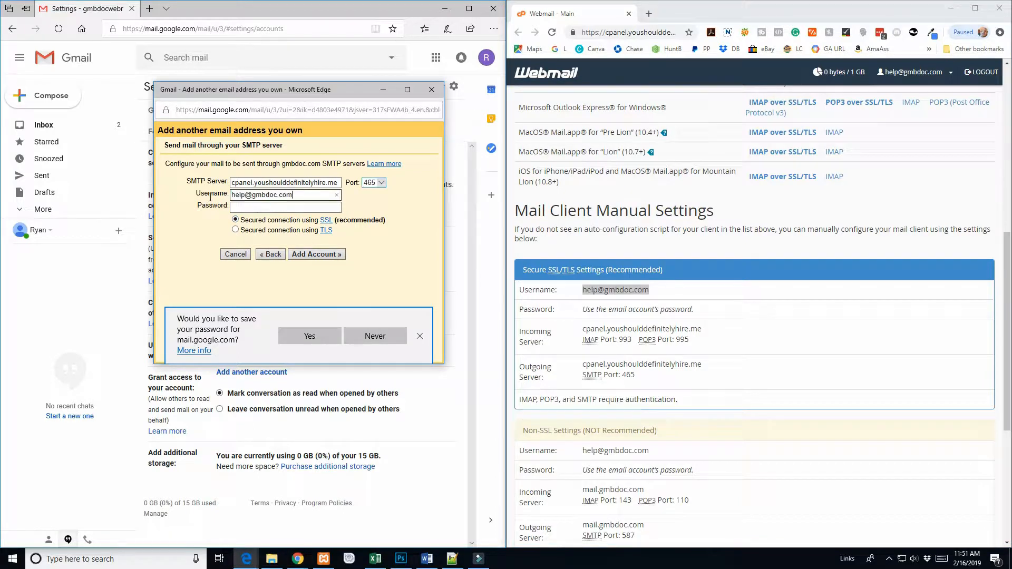
key(alt+Tab)
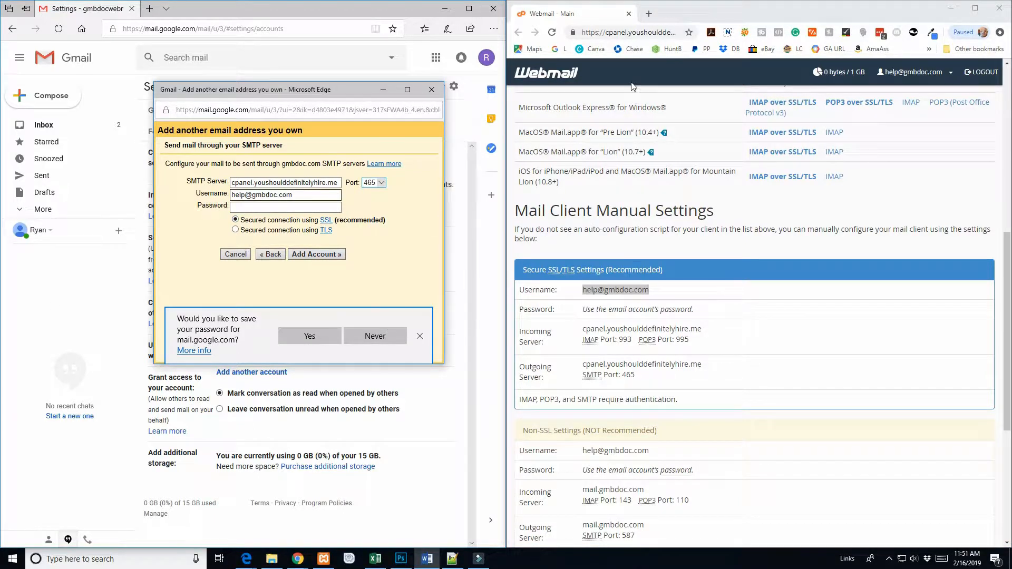
click(238, 208)
key(ctrl+v)
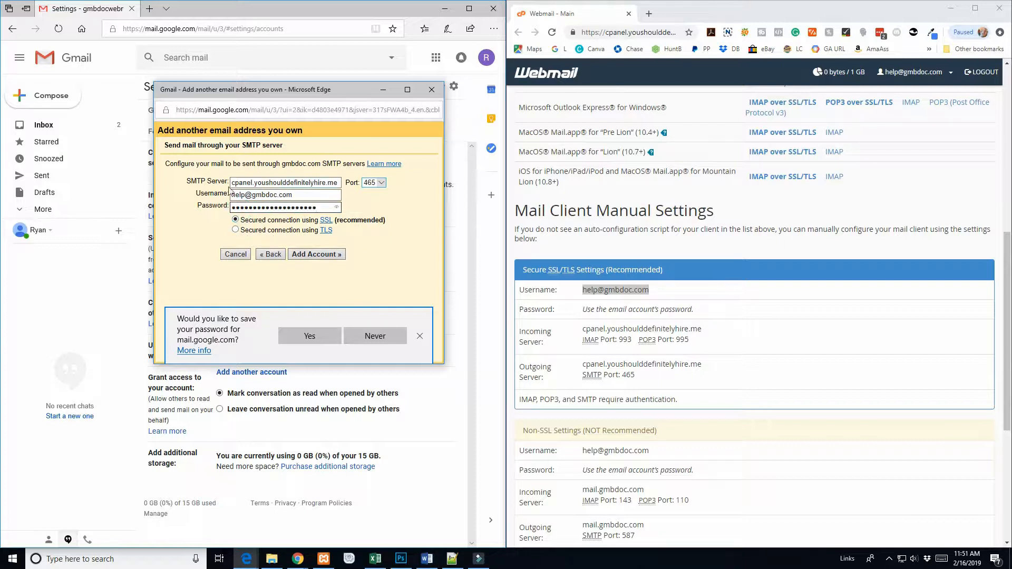
click(318, 254)
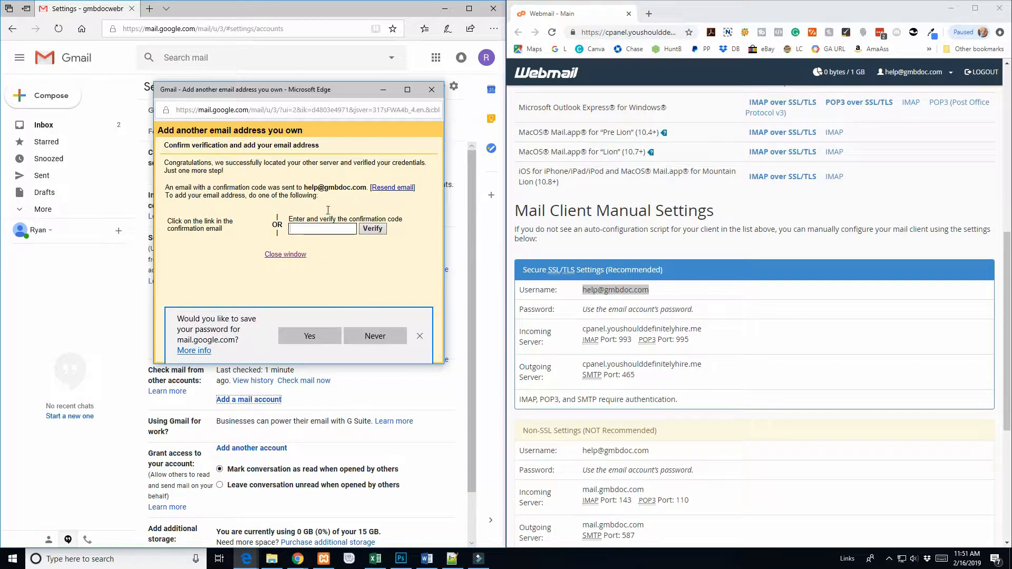
Step: Reposition the confirmation-code window to reveal the Accounts and Import settings behind it
drag(305, 188, 358, 189)
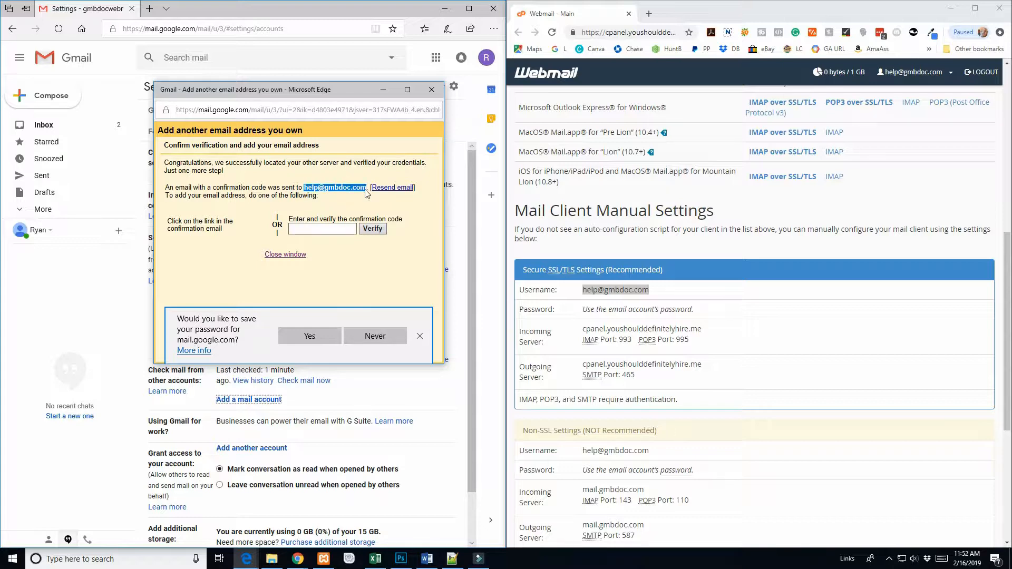
drag(316, 91, 327, 263)
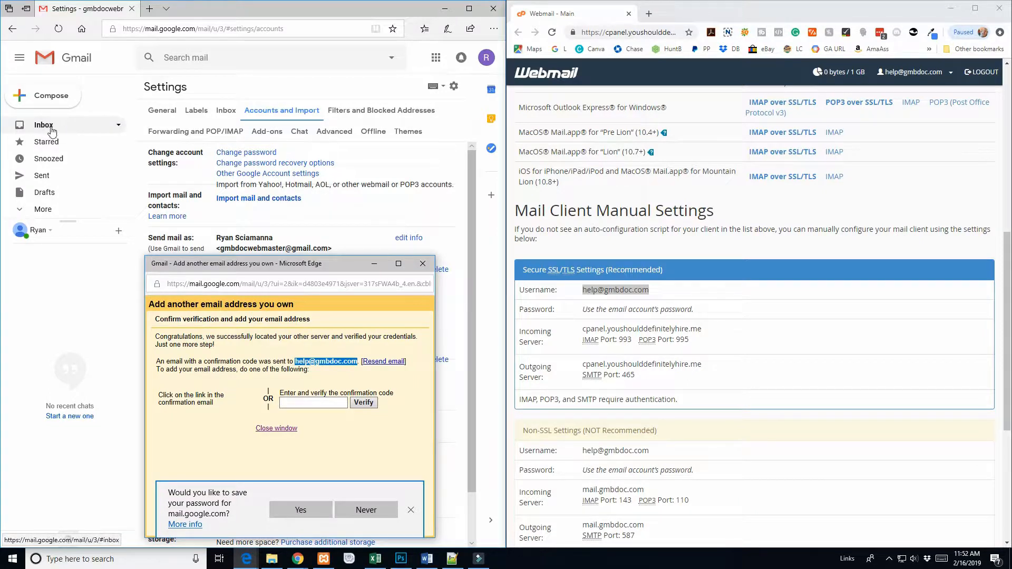
drag(329, 264, 301, 143)
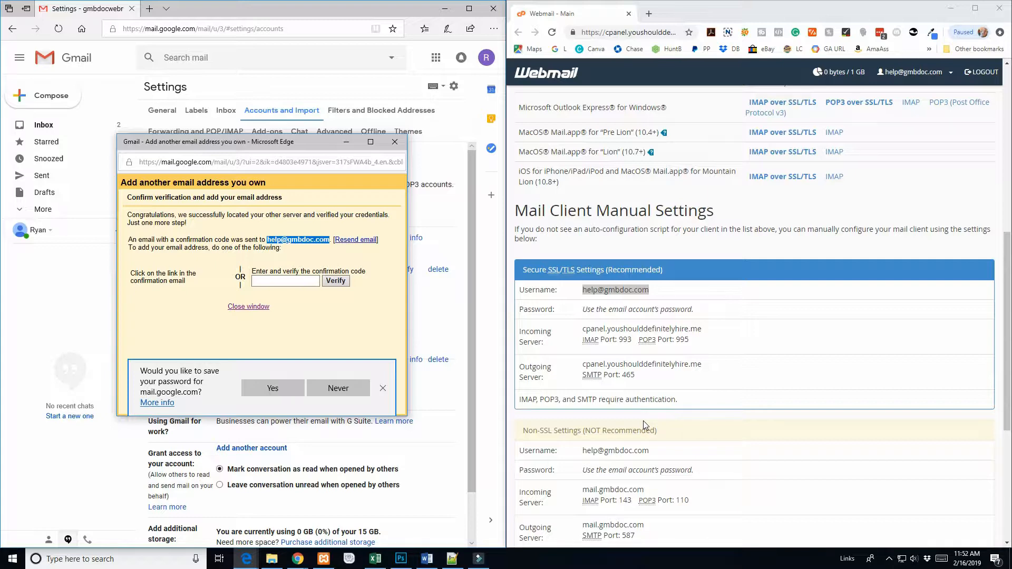
scroll(772, 393, up, 8)
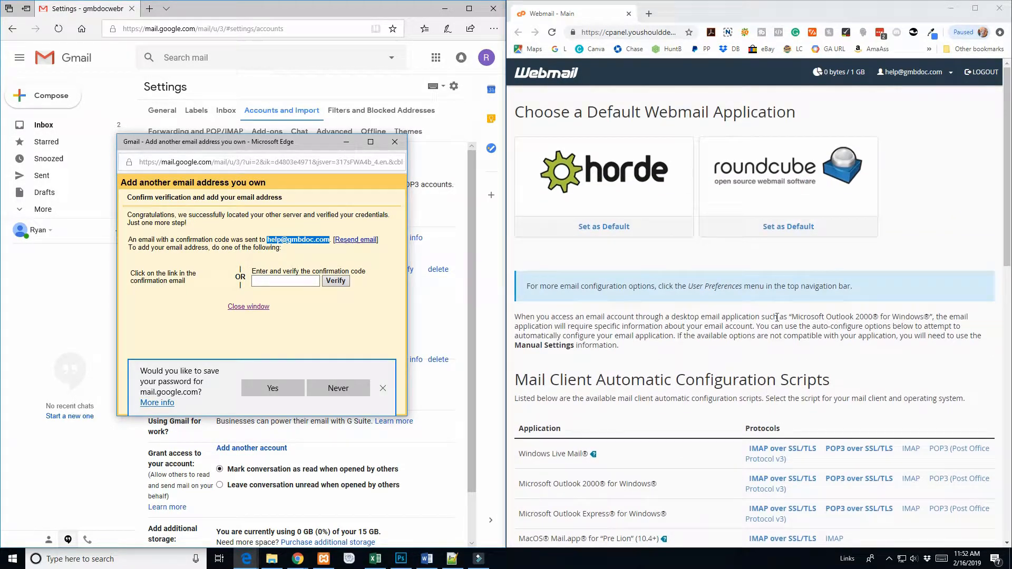
Step: Open the help mailbox in Horde, refresh its empty inbox, and focus Gmail's code field
click(611, 197)
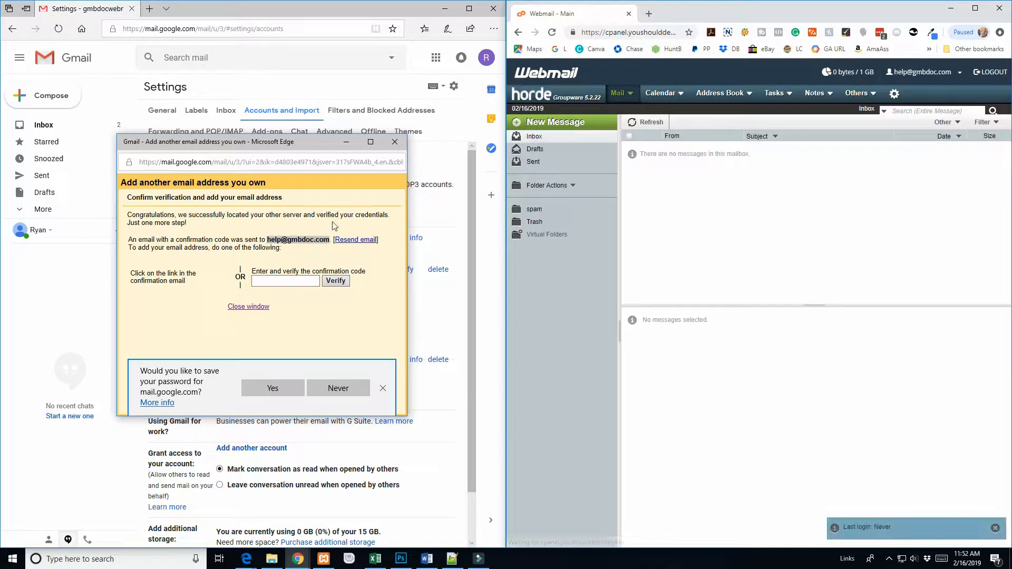
click(658, 156)
click(652, 130)
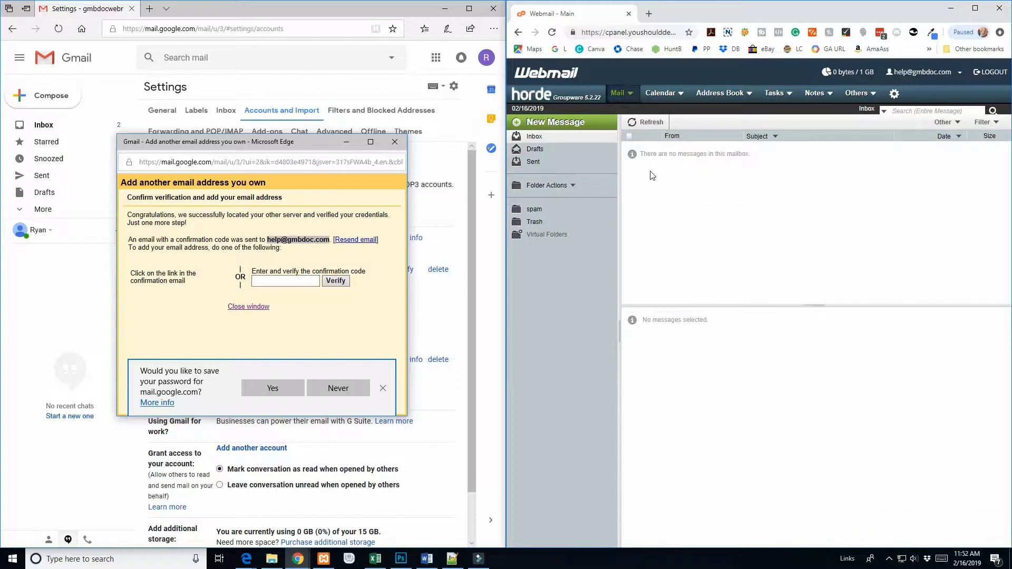
click(709, 174)
click(257, 280)
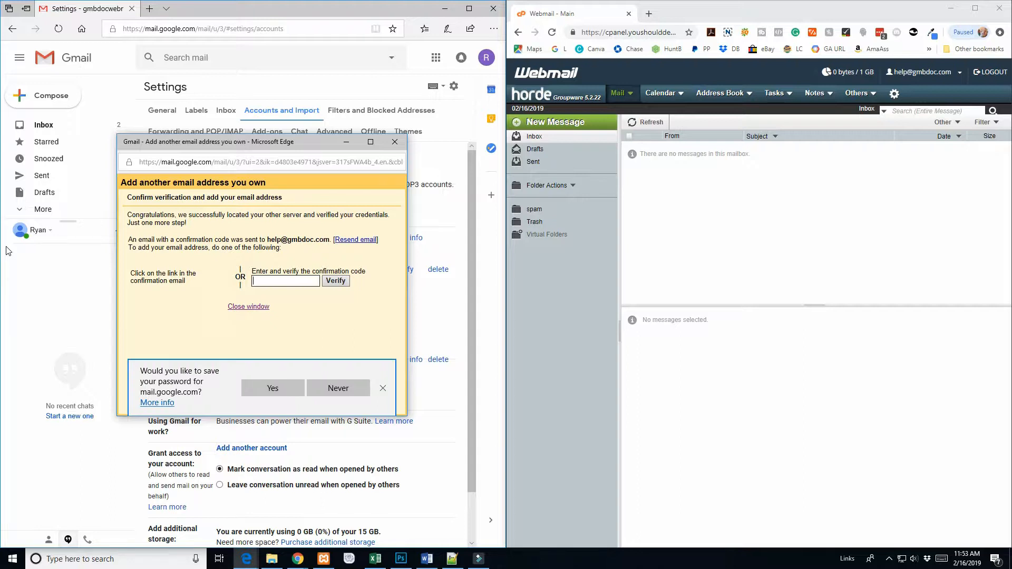
Step: Copy the code from the Gmail Confirmation email in Horde and verify it in Gmail
click(647, 126)
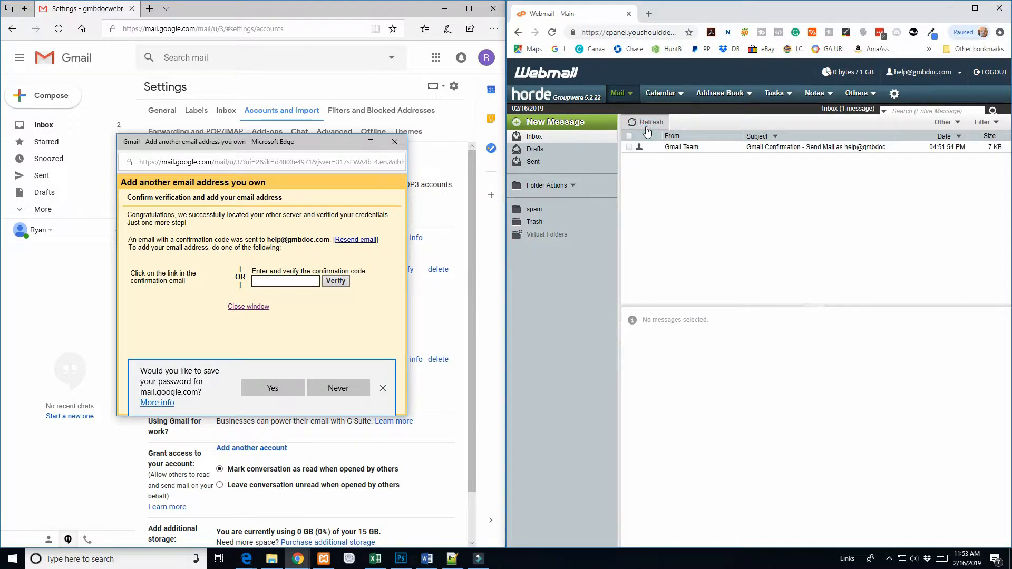
click(715, 148)
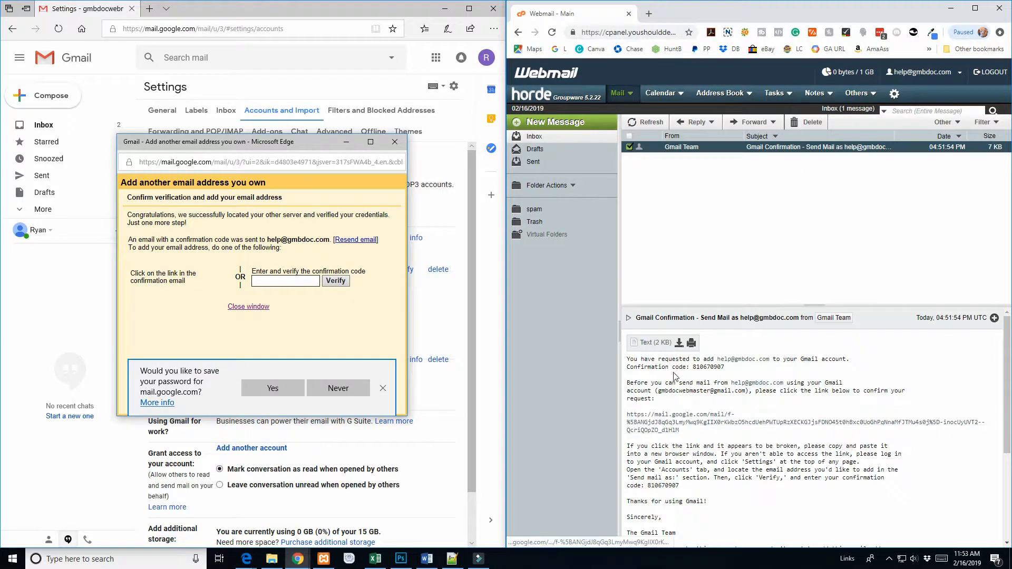
drag(692, 368, 725, 370)
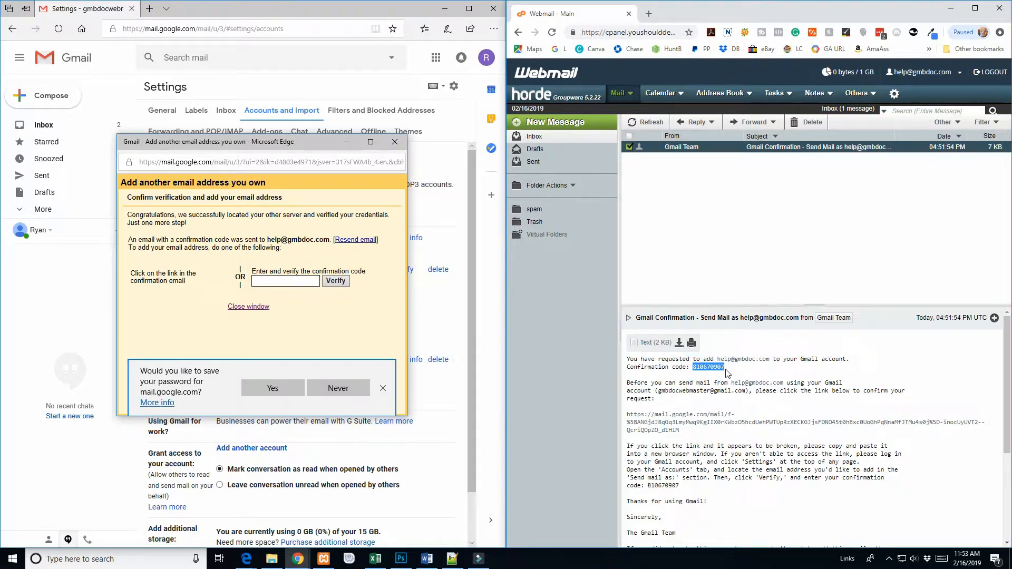
key(ctrl+c)
click(277, 282)
key(ctrl+v)
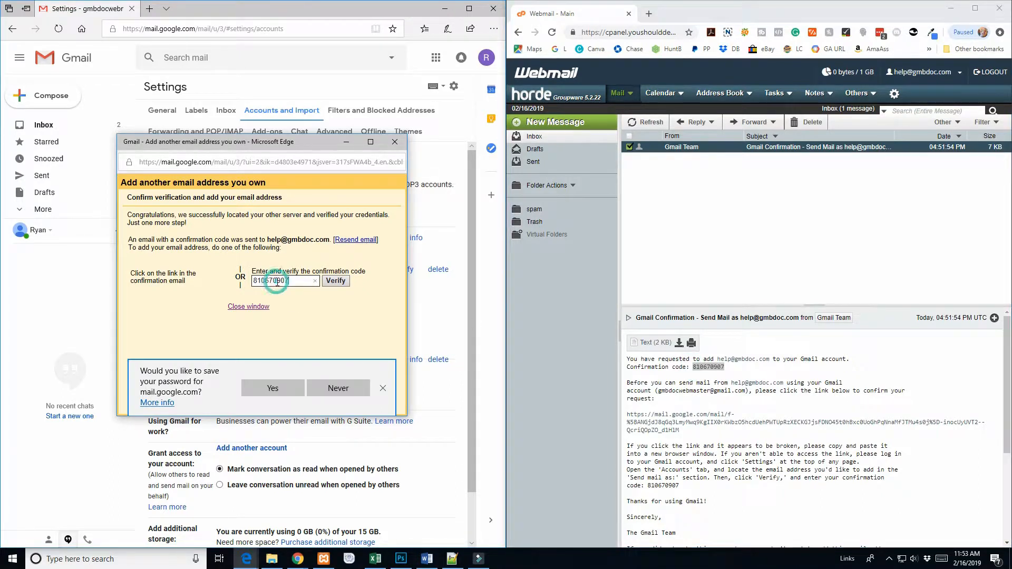
click(336, 282)
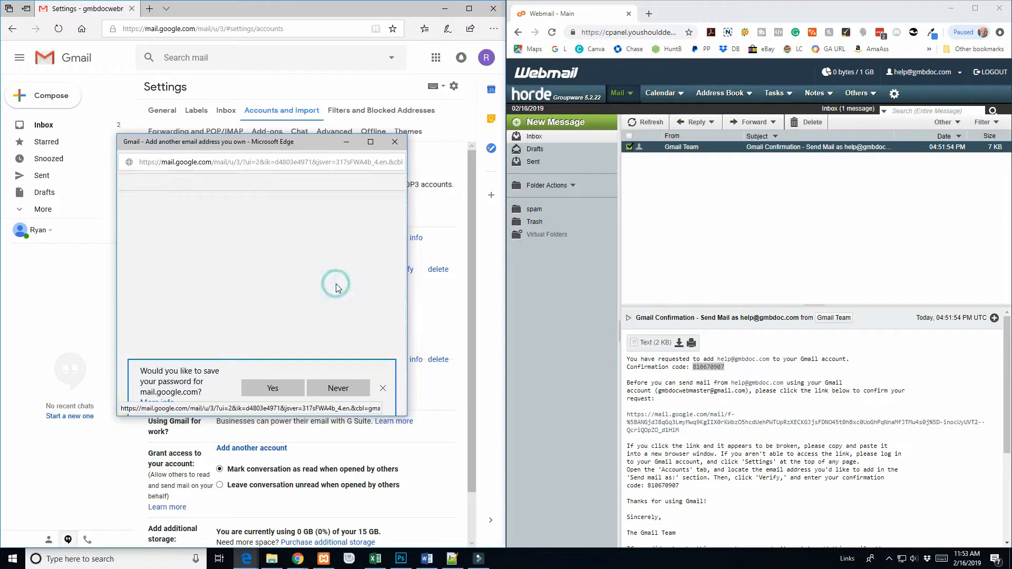